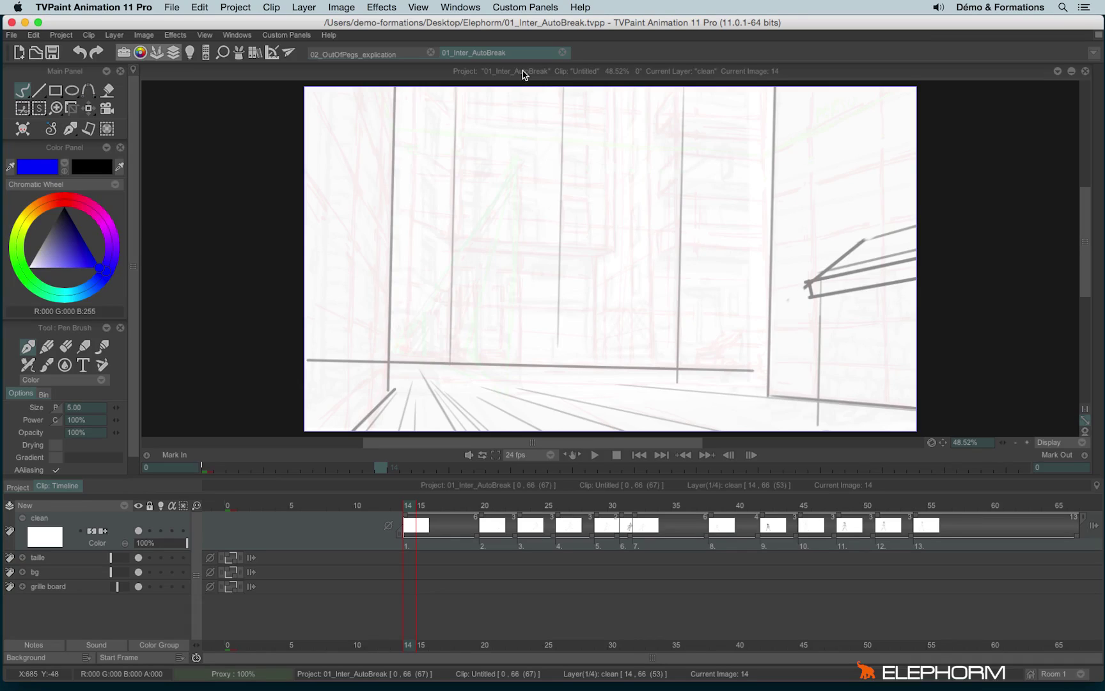
# - Play the walking-character animation and stop it at frame 41
pyautogui.click(594, 455)
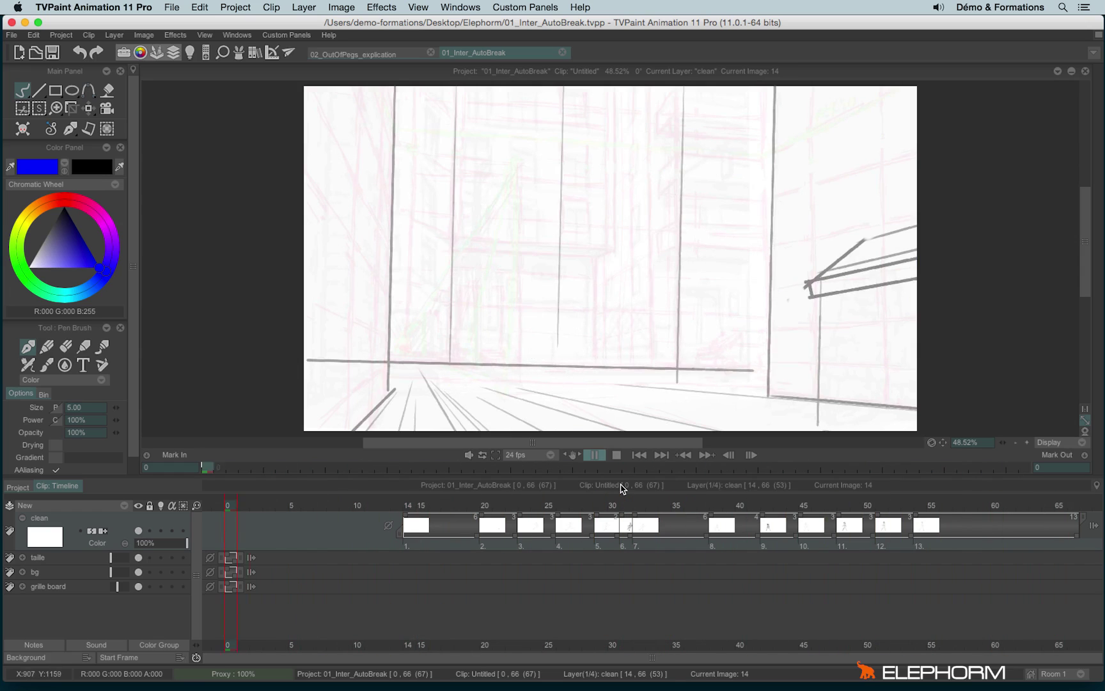
pyautogui.click(617, 454)
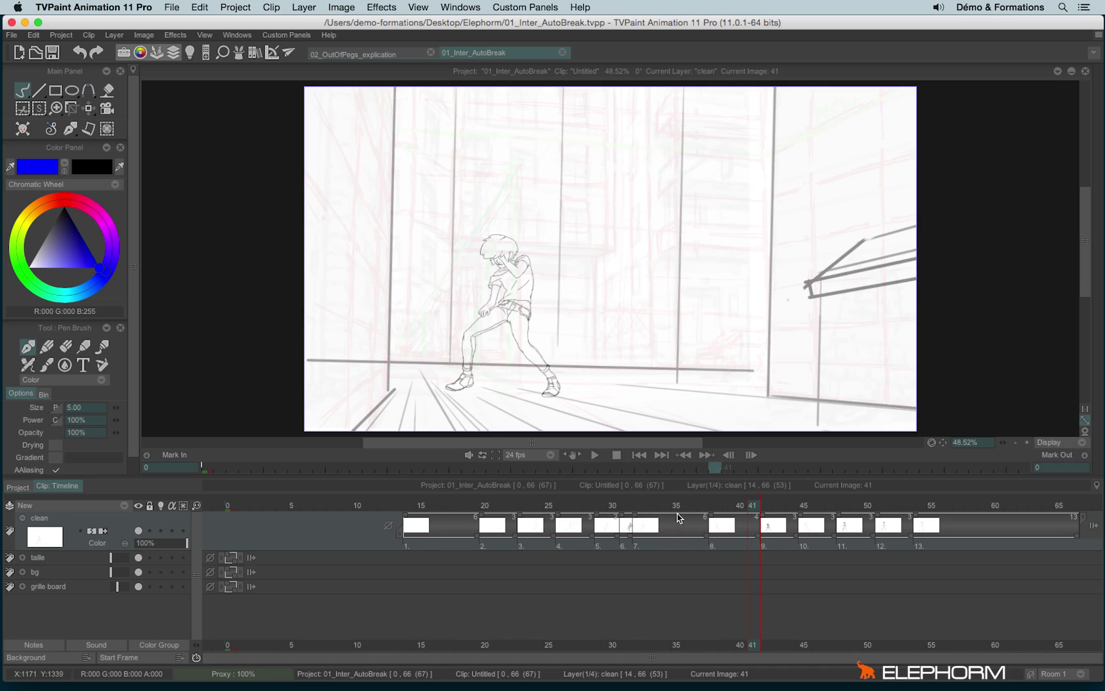
# - Scrub the clean layer's timeline to bring the playhead to the mid-kick drawing at image 35
pyautogui.moveTo(680, 510)
pyautogui.mouseDown()
pyautogui.moveTo(540, 501)
pyautogui.moveTo(718, 506)
pyautogui.moveTo(682, 511)
pyautogui.mouseUp()
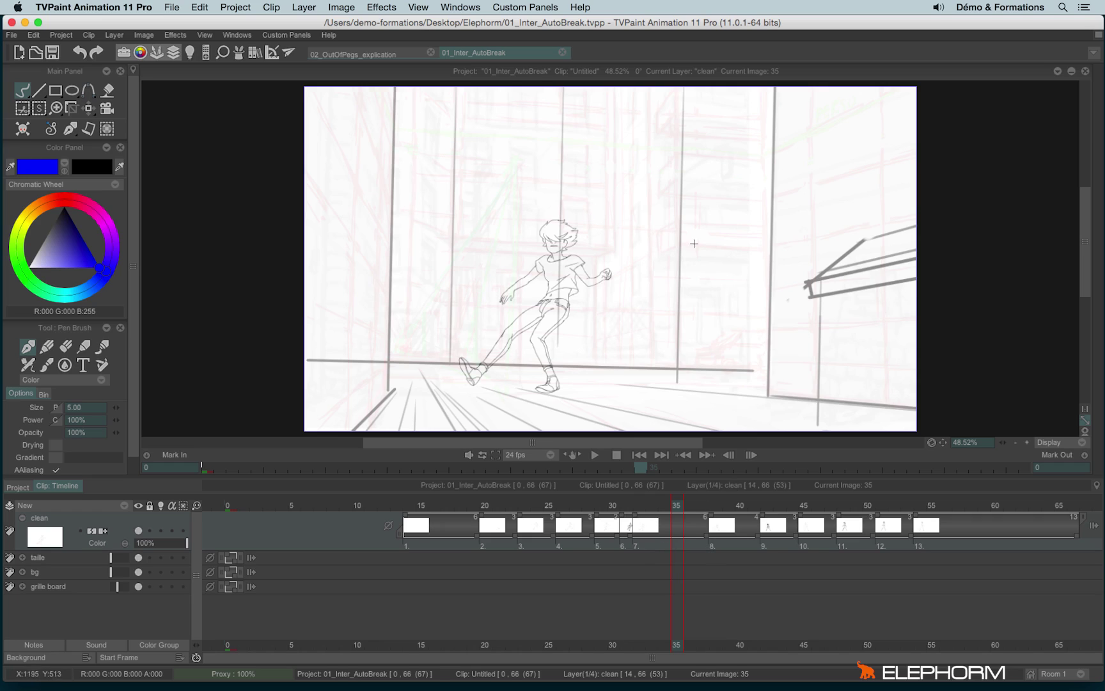
pyautogui.moveTo(670, 181); pyautogui.dragTo(707, 241)
pyautogui.moveTo(719, 173); pyautogui.dragTo(627, 270)
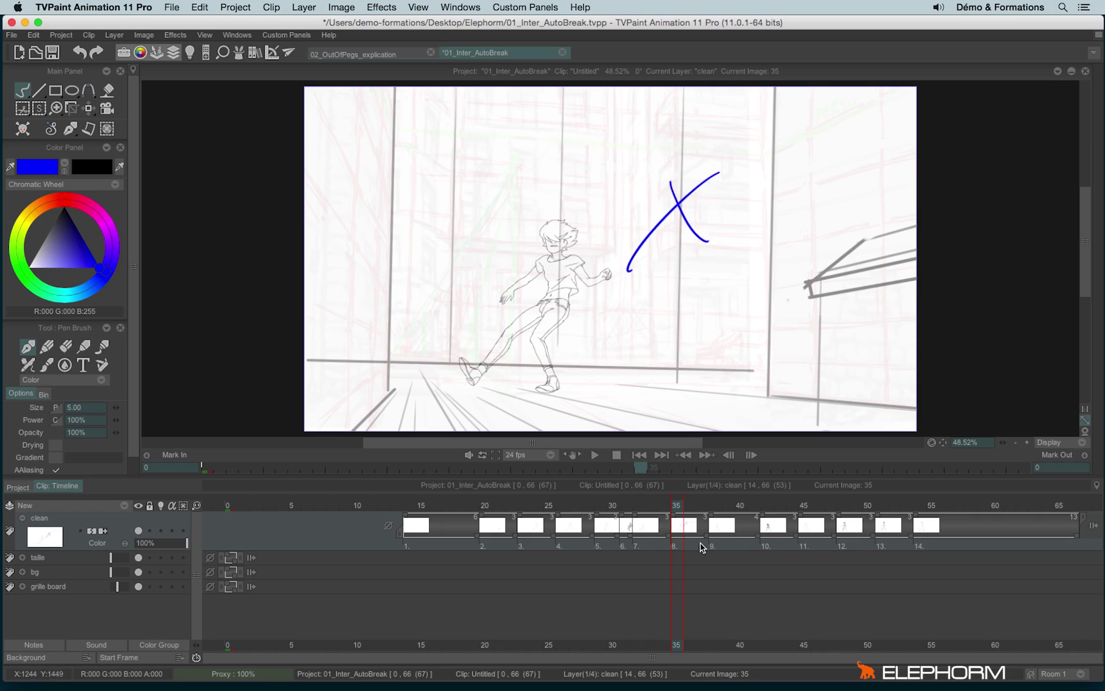
pyautogui.press('super+z')
pyautogui.press('super+z')
pyautogui.moveTo(692, 264); pyautogui.dragTo(786, 291)
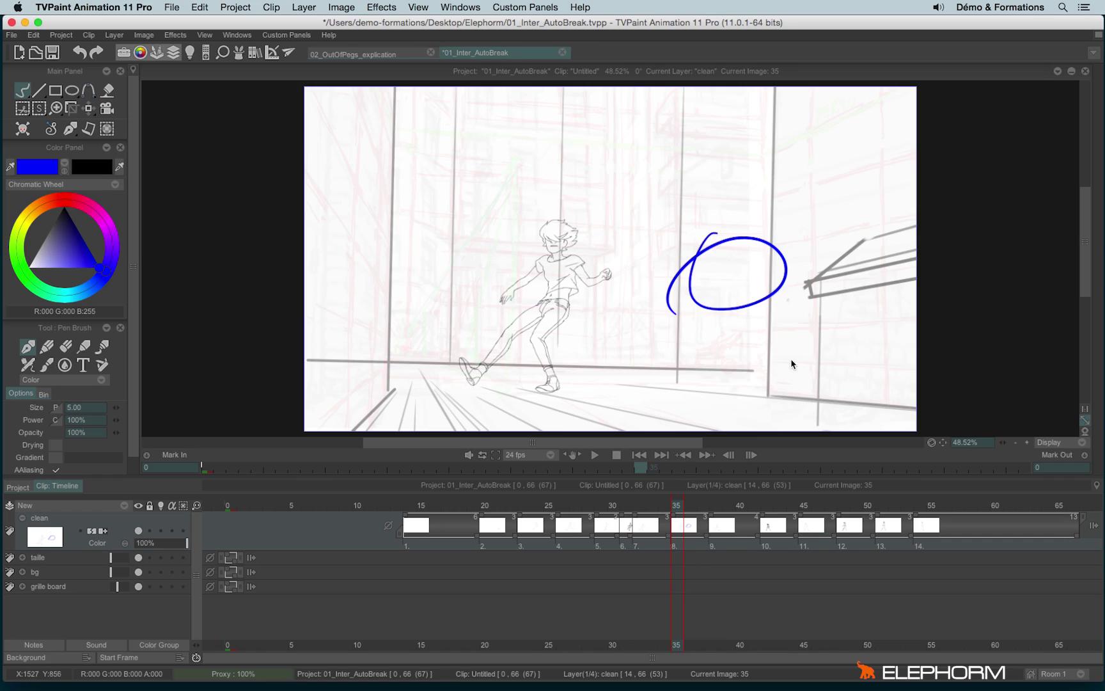
pyautogui.press('super+z')
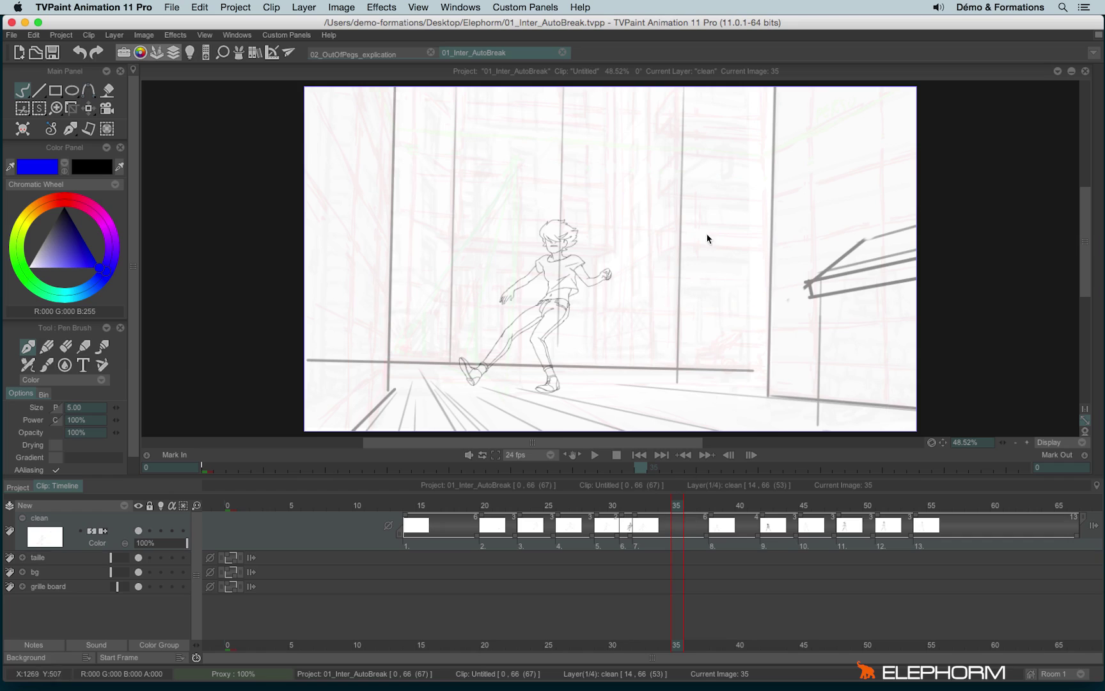
pyautogui.moveTo(702, 221)
pyautogui.mouseDown()
pyautogui.moveTo(751, 278)
pyautogui.moveTo(666, 288)
pyautogui.moveTo(774, 256)
pyautogui.mouseUp()
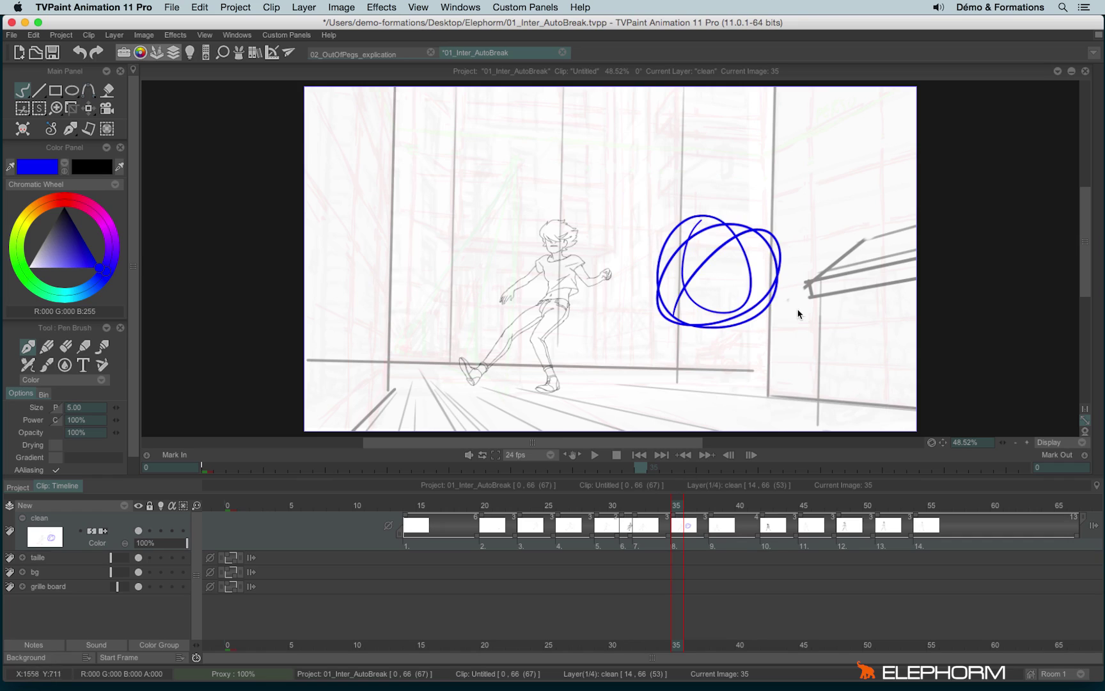
pyautogui.press('super+z')
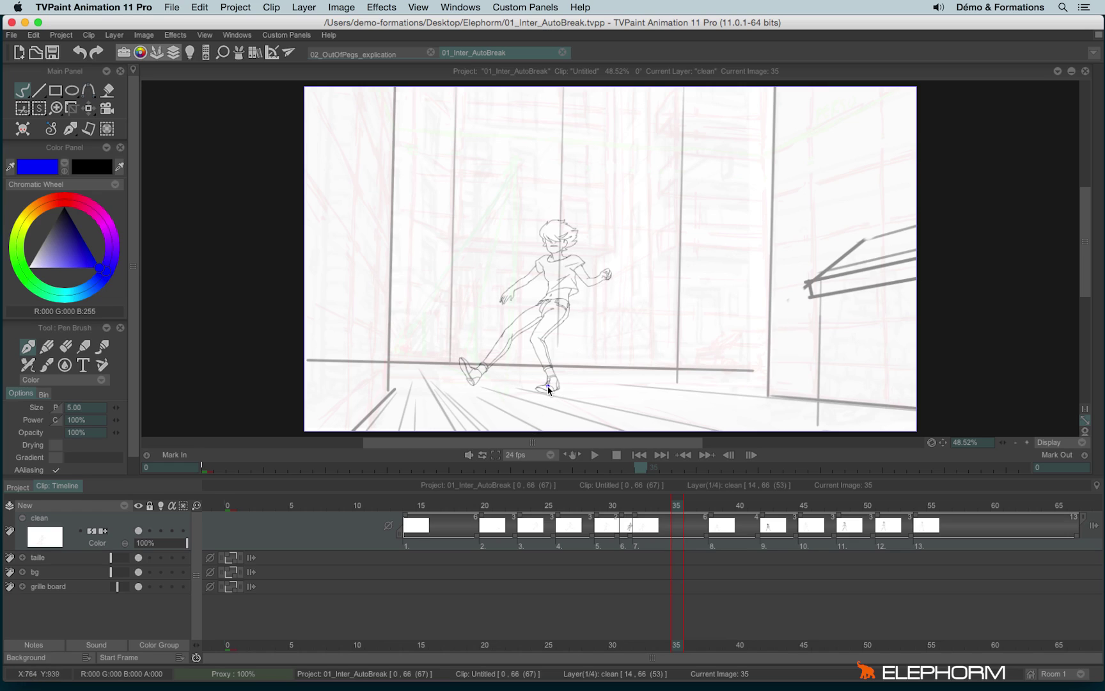
pyautogui.press('Right')
pyautogui.press('Right')
pyautogui.press('Right')
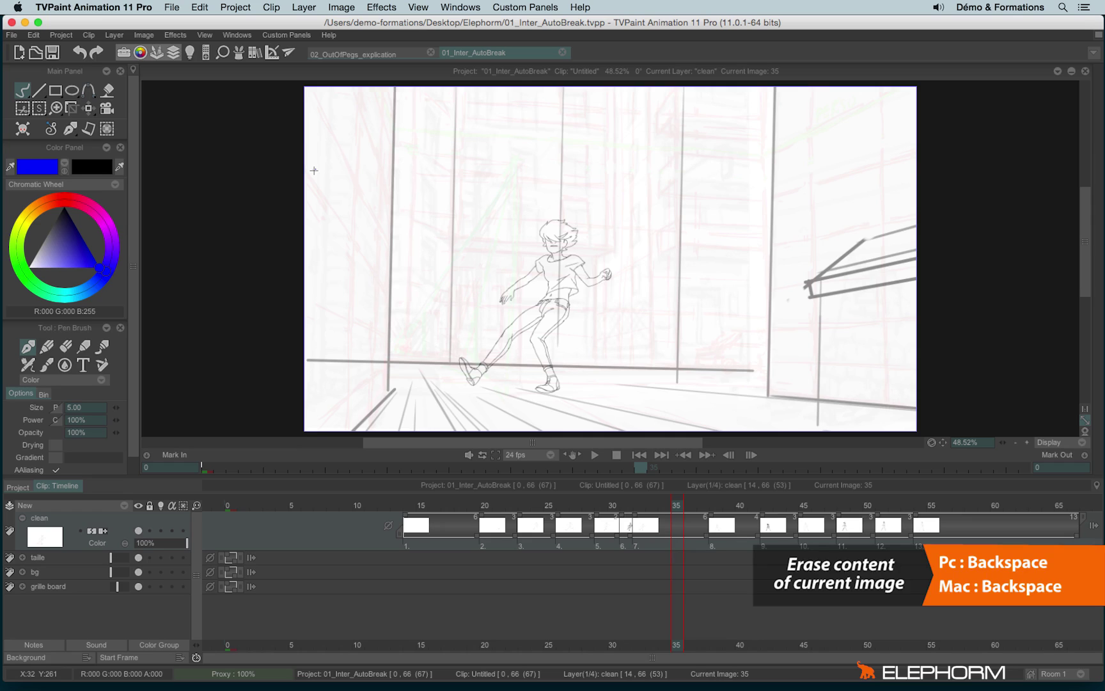
# - Erase image 35's drawing and flip between it and image 38 to compare, ending on image 35
pyautogui.press('BackSpace')
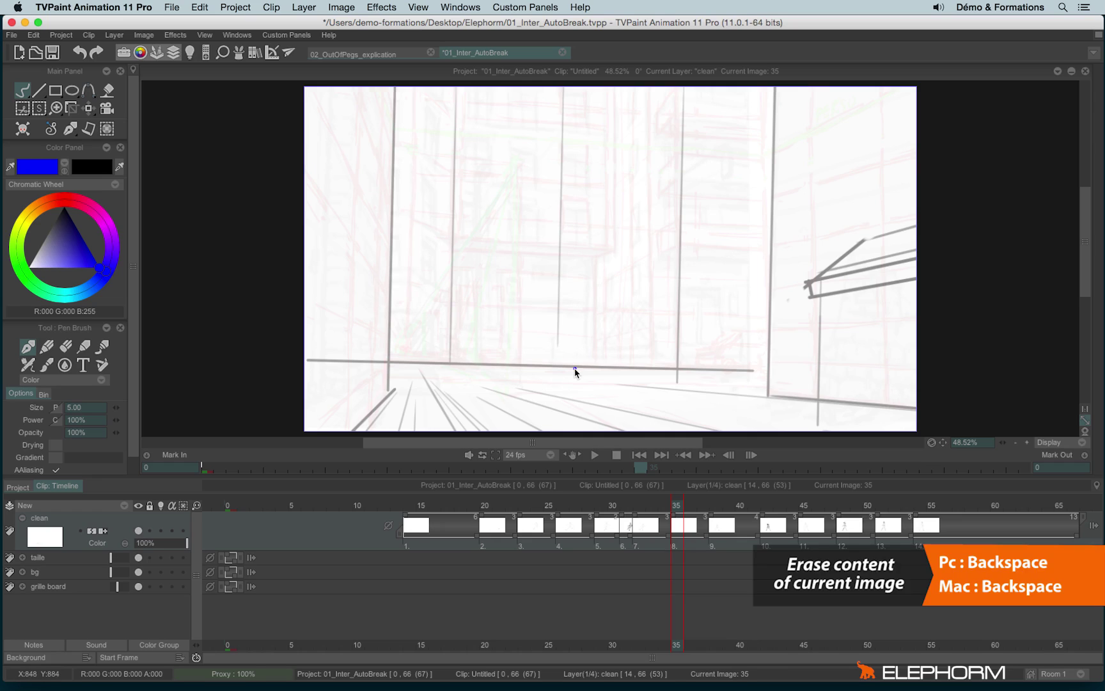
pyautogui.press('Right')
pyautogui.press('Right')
pyautogui.press('Right')
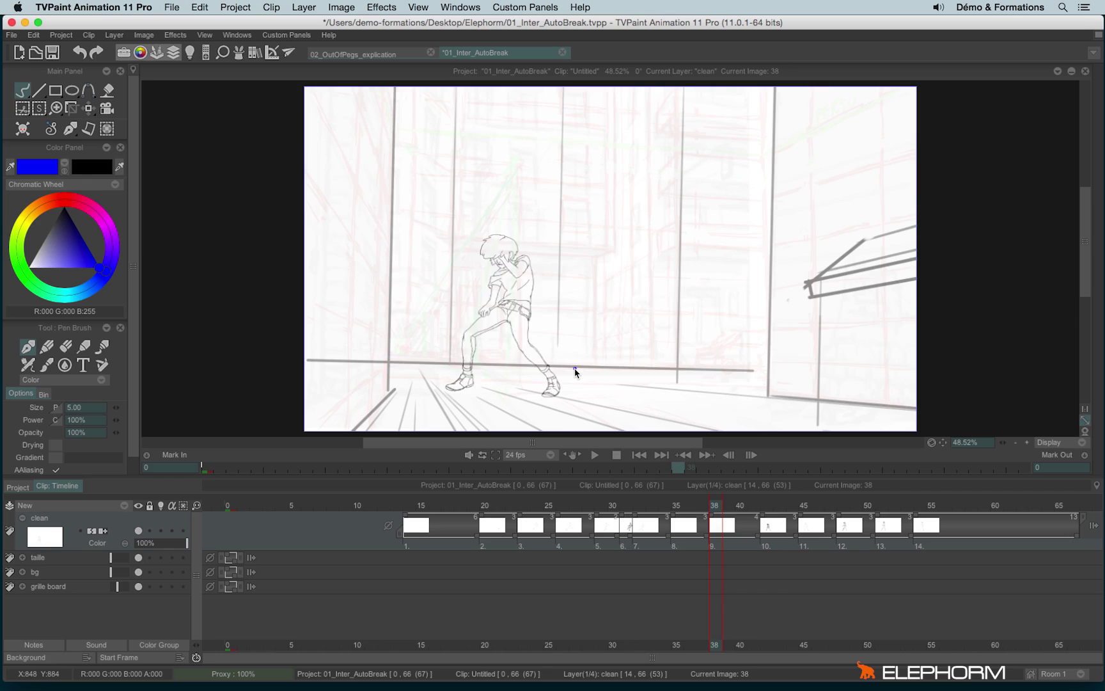
pyautogui.press('Left')
pyautogui.press('Left')
pyautogui.press('Left')
pyautogui.press('Left')
pyautogui.press('Right')
pyautogui.press('Right')
pyautogui.press('Right')
pyautogui.press('Right')
pyautogui.press('Left')
pyautogui.press('Left')
pyautogui.press('Left')
pyautogui.press('Left')
pyautogui.press('Right')
pyautogui.press('Right')
pyautogui.press('Right')
pyautogui.press('Right')
pyautogui.press('Left')
pyautogui.press('Left')
pyautogui.press('Left')
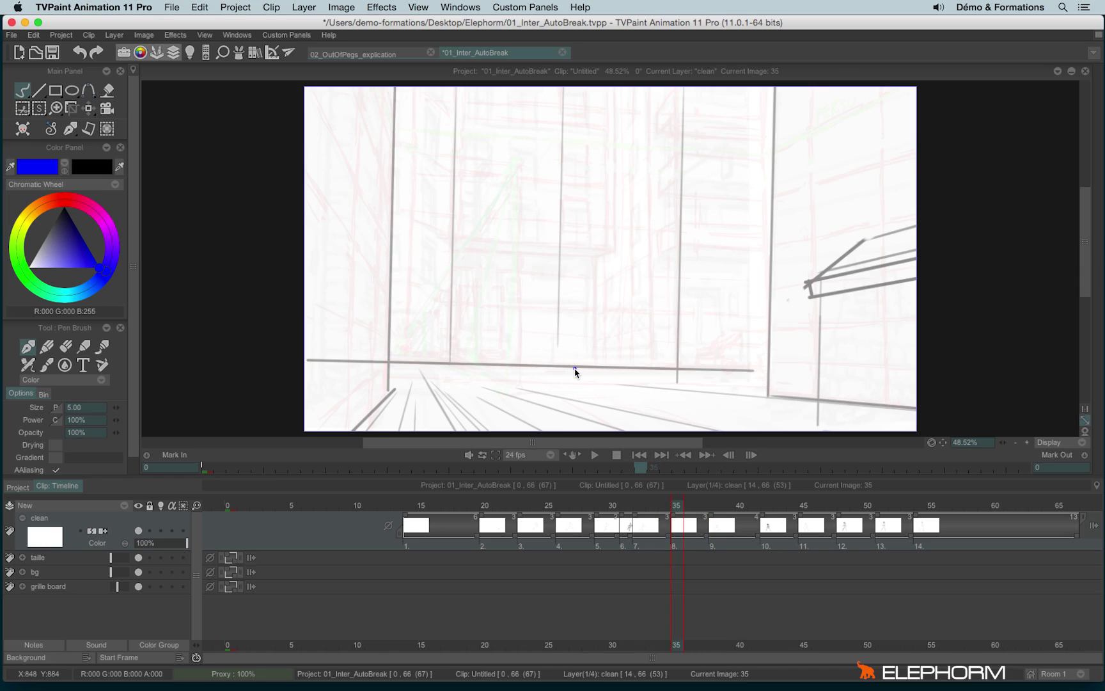
# - Turn on the clean layer's light table and step between images 35 and 38 to check the ghosts
pyautogui.click(161, 532)
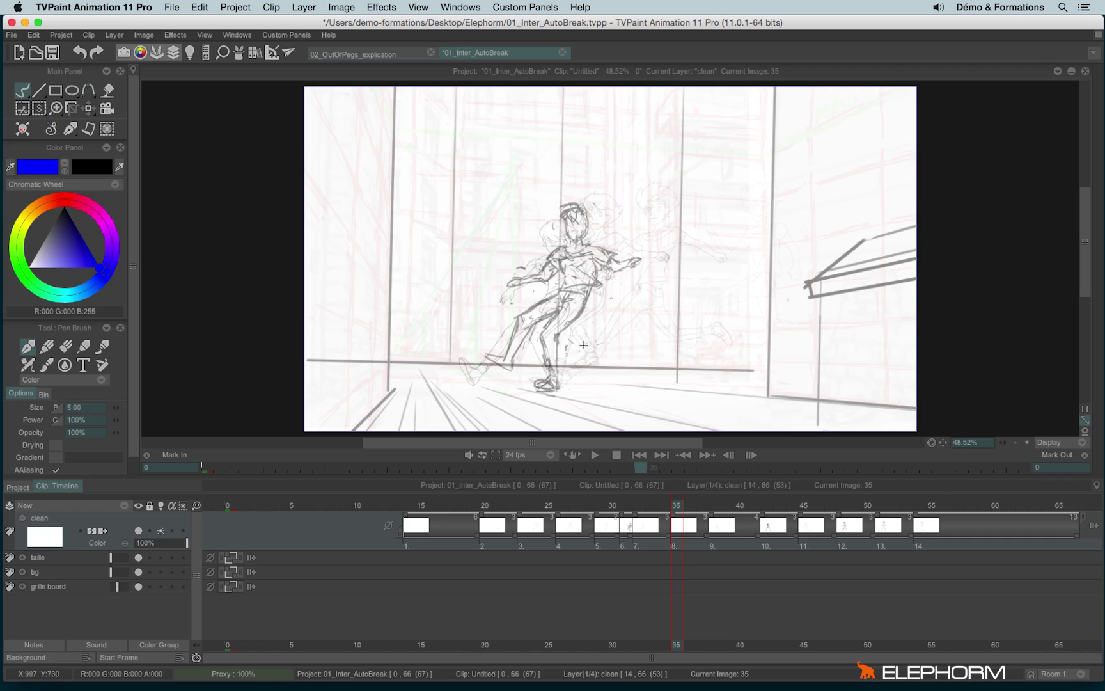
pyautogui.press('Right')
pyautogui.press('Right')
pyautogui.press('Right')
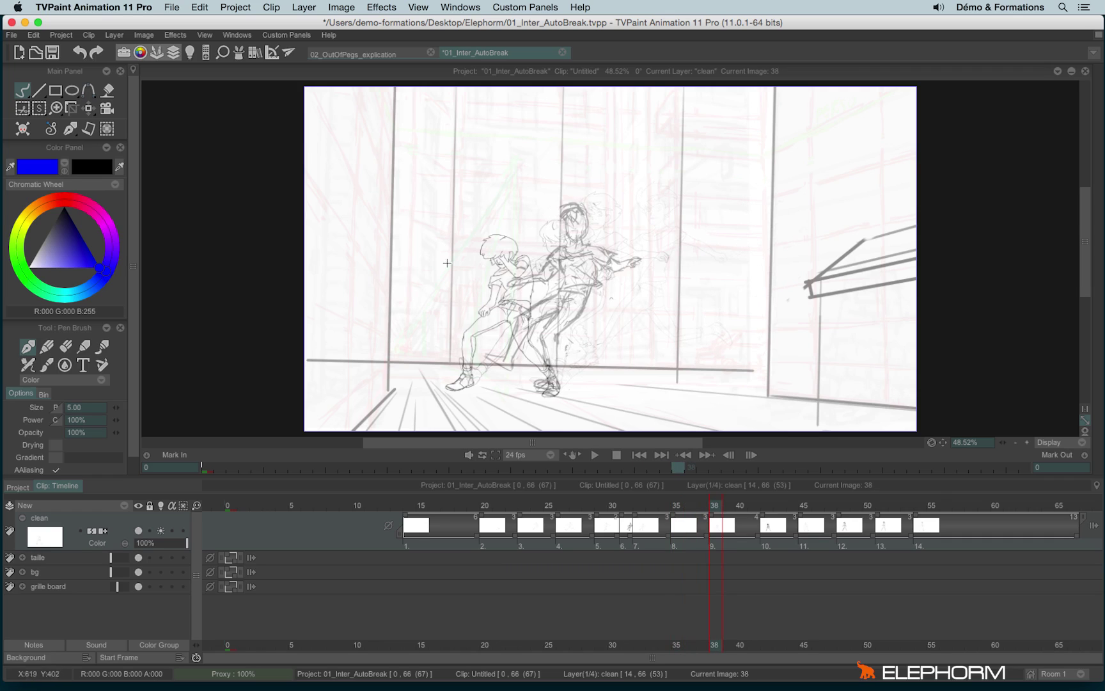
pyautogui.press('Left')
pyautogui.press('Left')
pyautogui.press('Left')
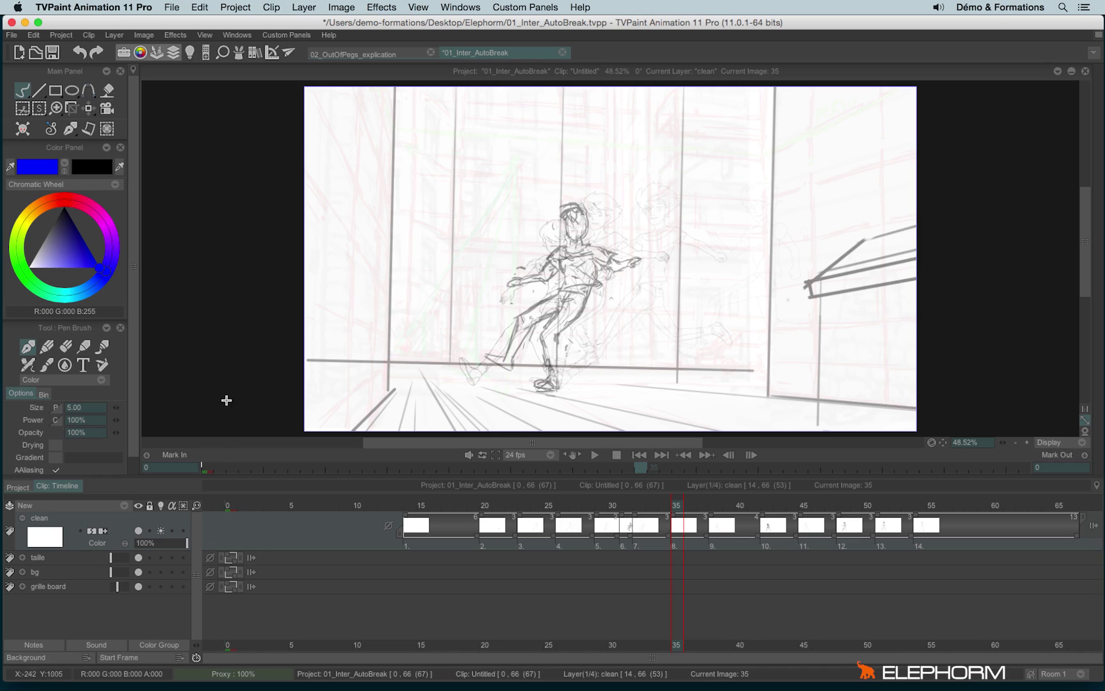
pyautogui.click(160, 505)
pyautogui.click(191, 54)
pyautogui.click(192, 55)
# - Bring up the Light Table panel via Windows > Animation and reposition it slightly
pyautogui.click(236, 34)
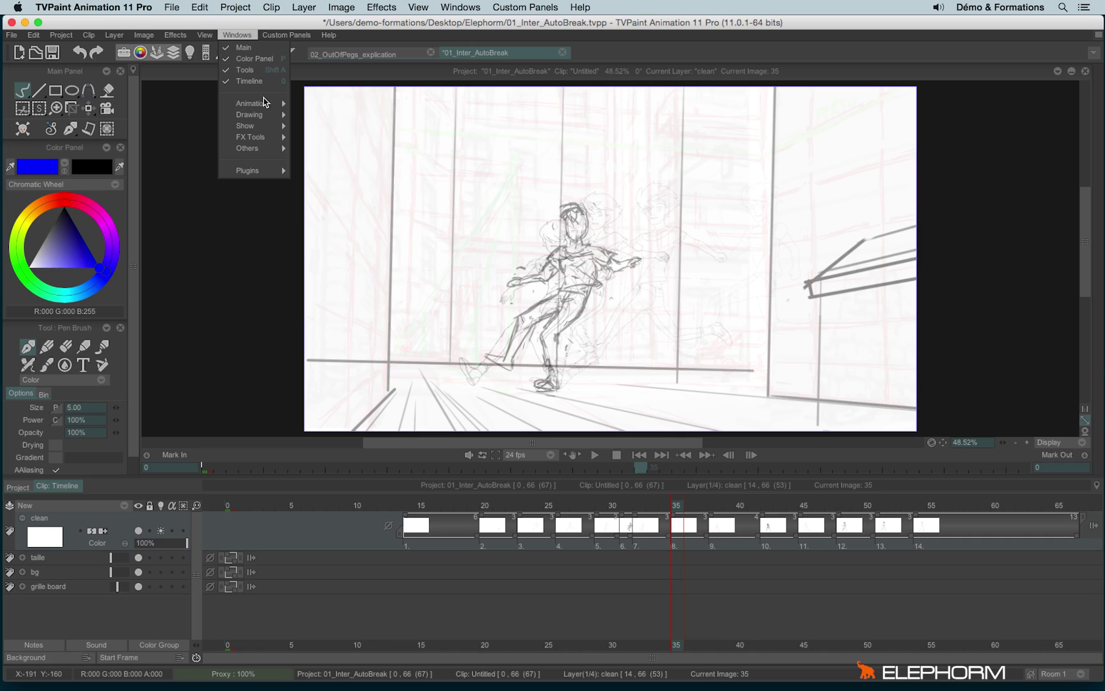
pyautogui.moveTo(281, 102)
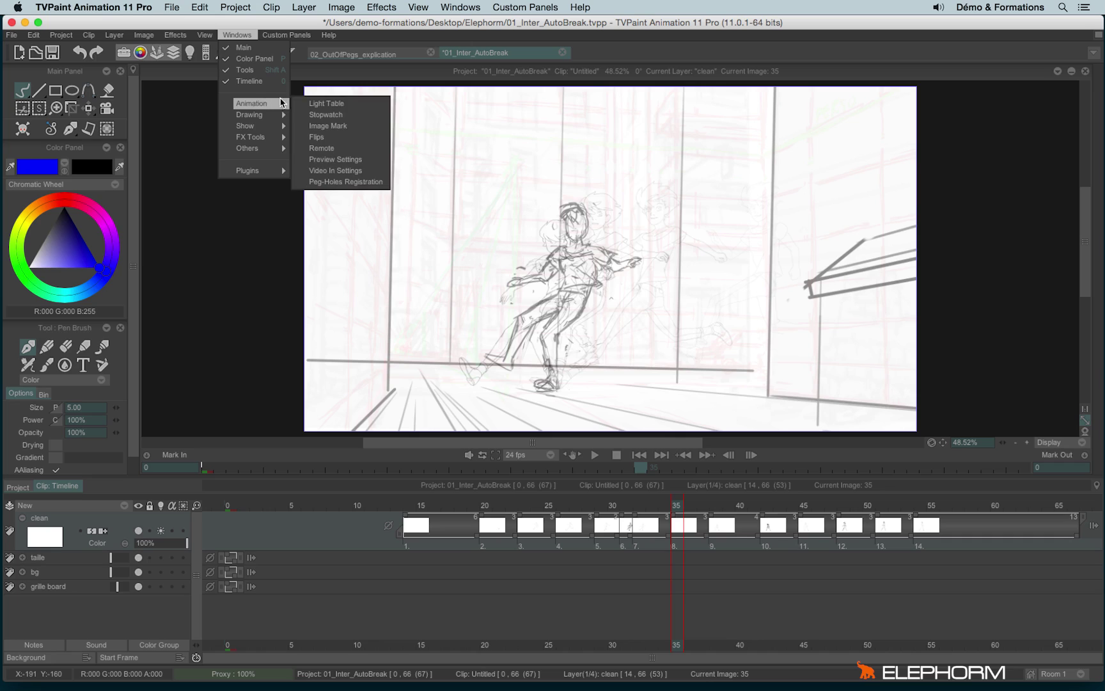
pyautogui.click(369, 108)
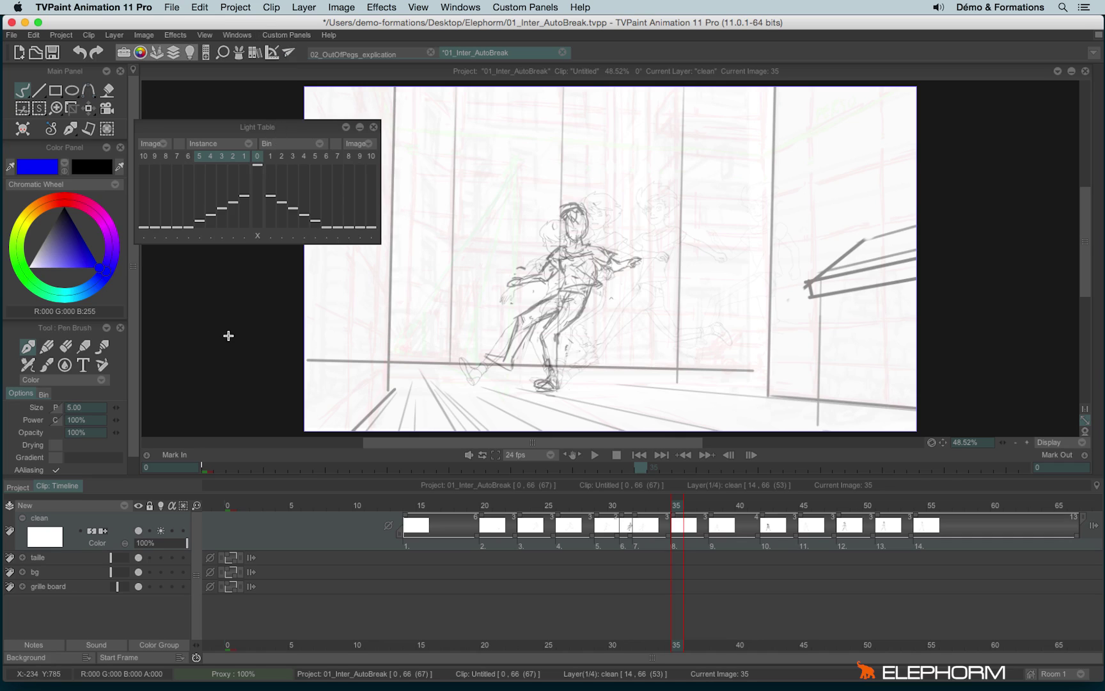
pyautogui.moveTo(263, 127); pyautogui.dragTo(276, 113)
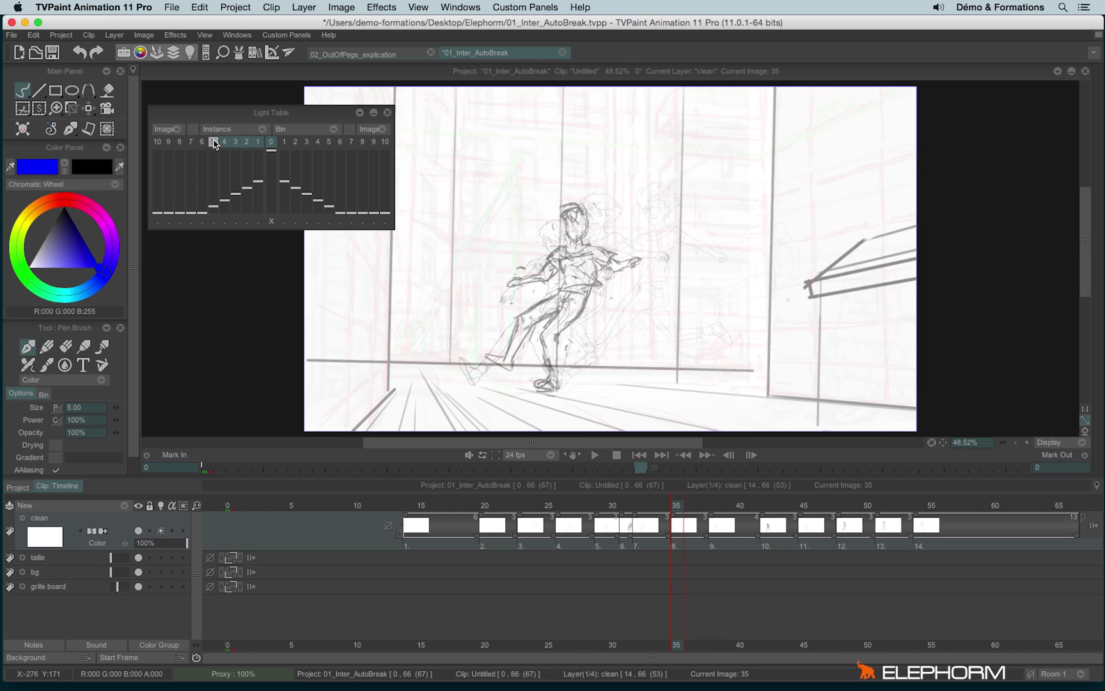
# - Keep only instance cell 1 active on both the before and after sides
pyautogui.click(258, 142)
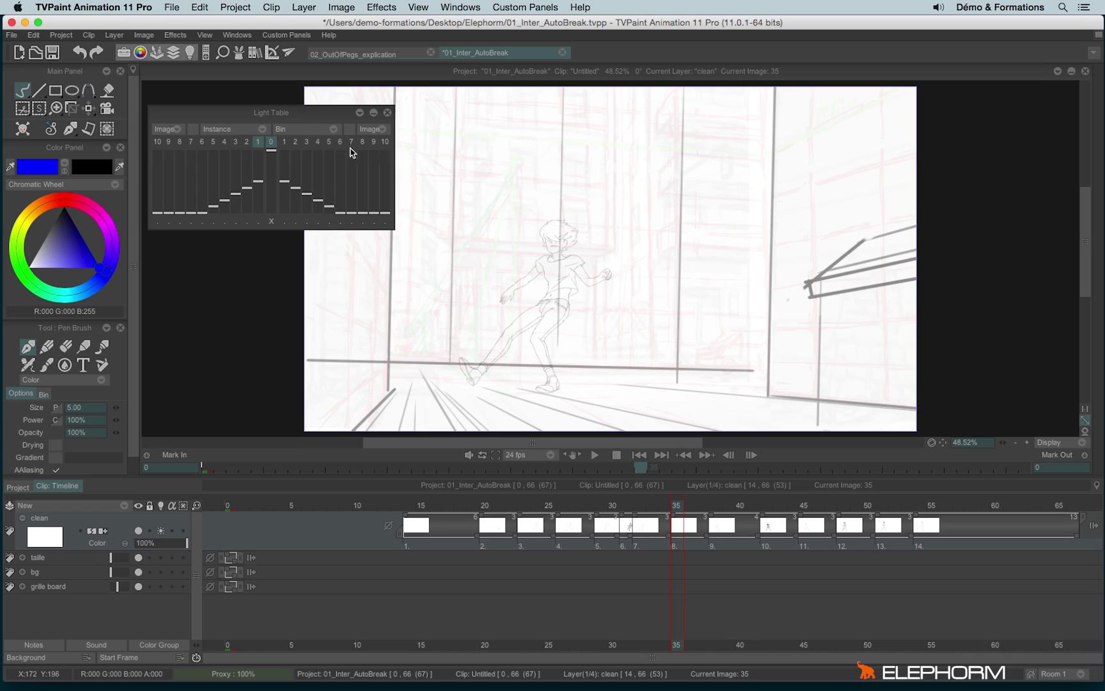
pyautogui.click(284, 142)
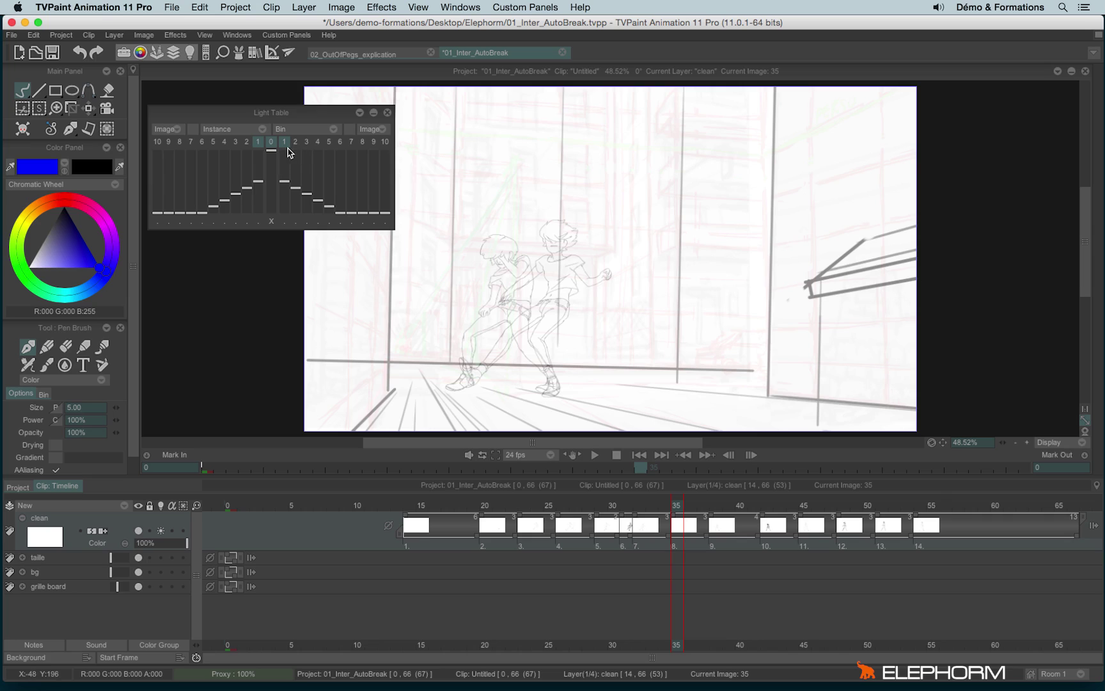
pyautogui.moveTo(294, 142)
pyautogui.mouseDown()
pyautogui.moveTo(362, 147)
pyautogui.moveTo(296, 144)
pyautogui.mouseUp()
pyautogui.click(385, 142)
pyautogui.click(351, 141)
pyautogui.click(314, 143)
pyautogui.click(314, 142)
pyautogui.click(352, 141)
pyautogui.click(385, 142)
# - Switch both earlier and later light-table images to single-colour tinting
pyautogui.click(163, 130)
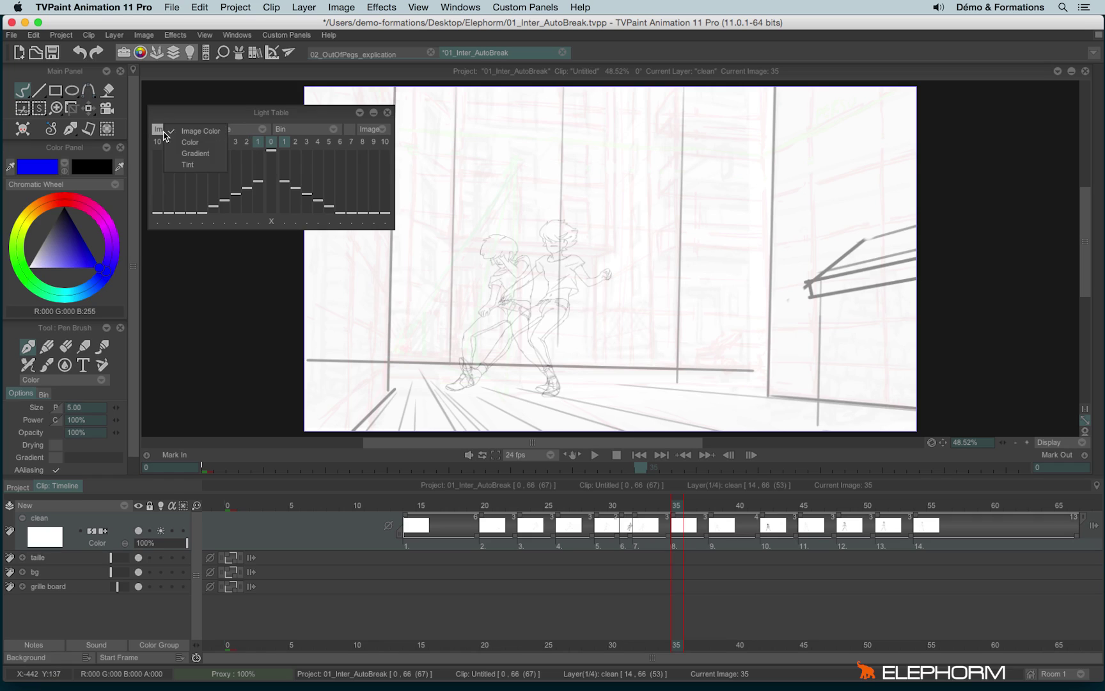
pyautogui.click(198, 144)
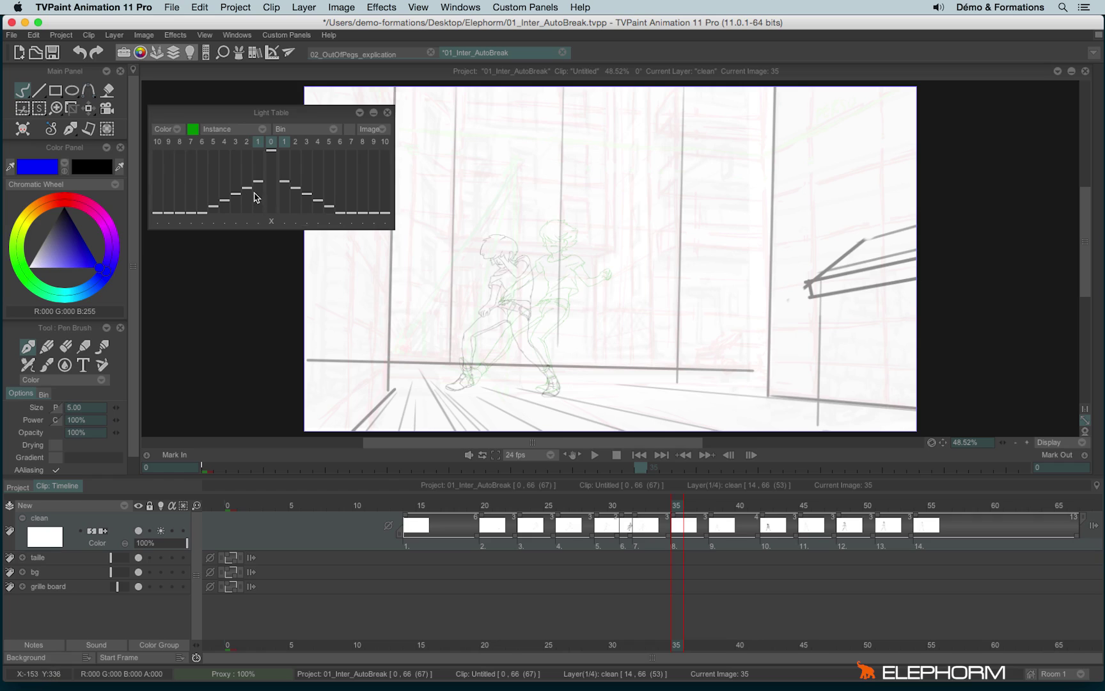
pyautogui.click(375, 132)
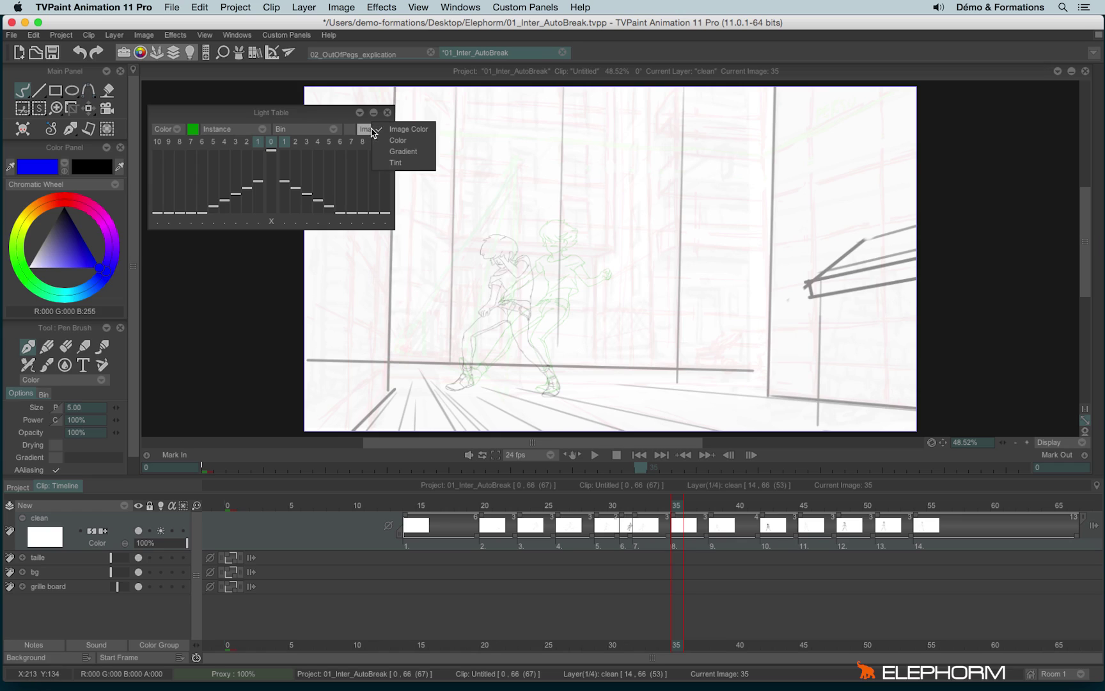
pyautogui.click(409, 141)
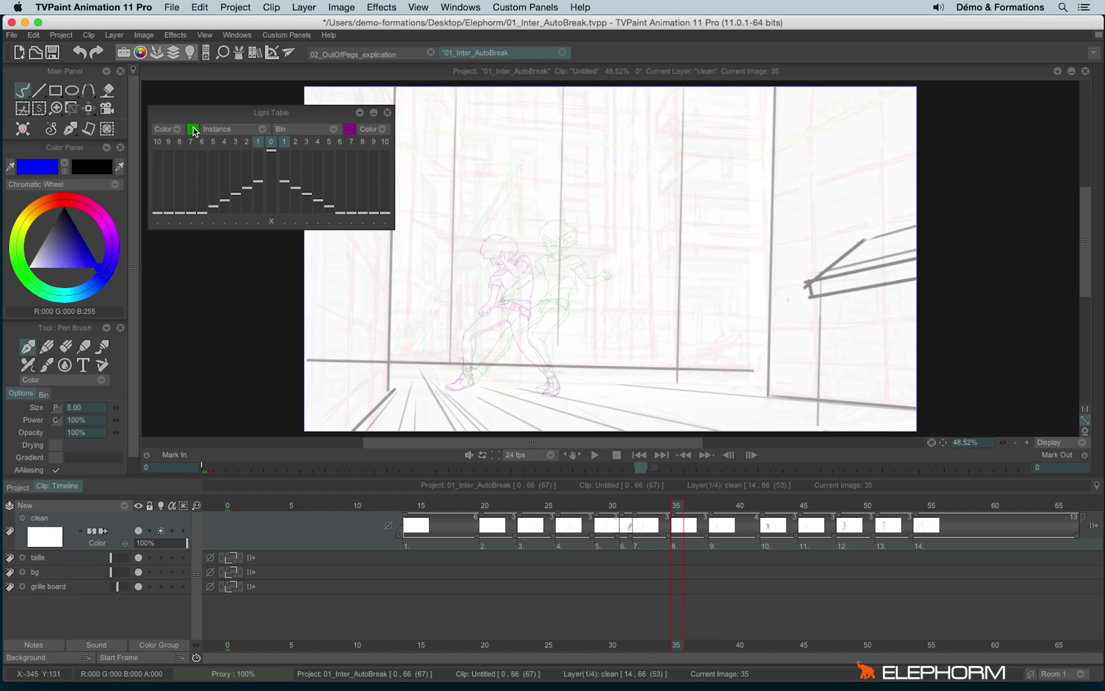
# - Try several tint colours, ending with the later light-table images tinted red
pyautogui.click(192, 131)
pyautogui.click(85, 216)
pyautogui.moveTo(85, 215); pyautogui.dragTo(67, 204)
pyautogui.click(350, 130)
pyautogui.click(14, 268)
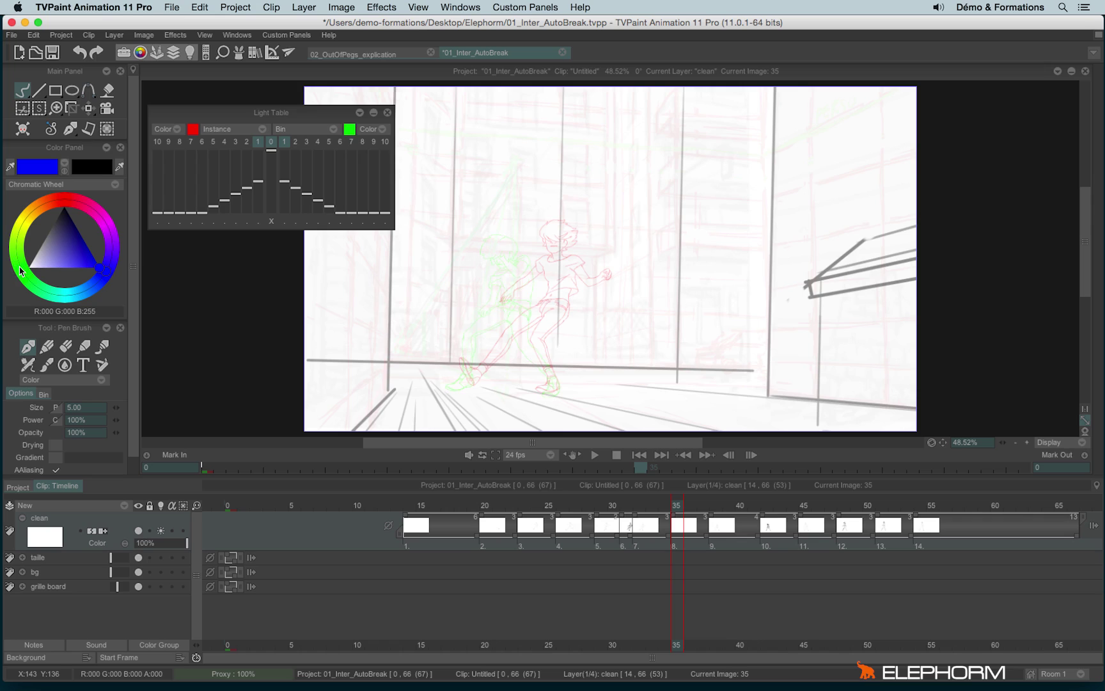
pyautogui.click(349, 130)
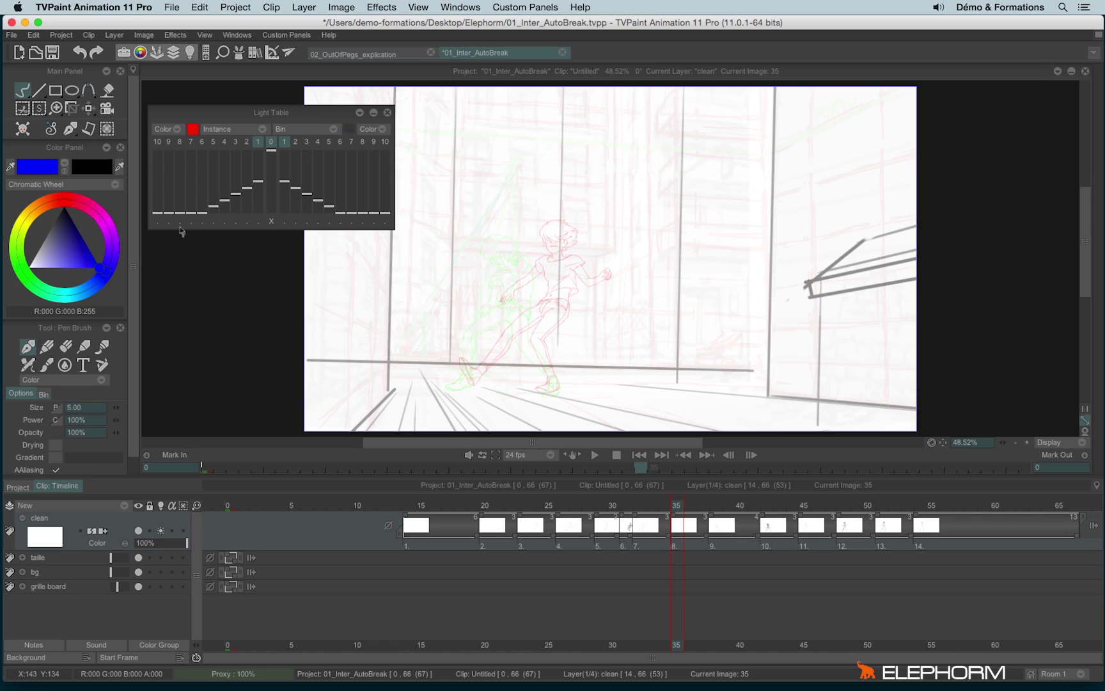
pyautogui.click(85, 264)
pyautogui.click(60, 199)
# - Tint the earlier light-table images dark green on the Color Panel wheel
pyautogui.click(194, 131)
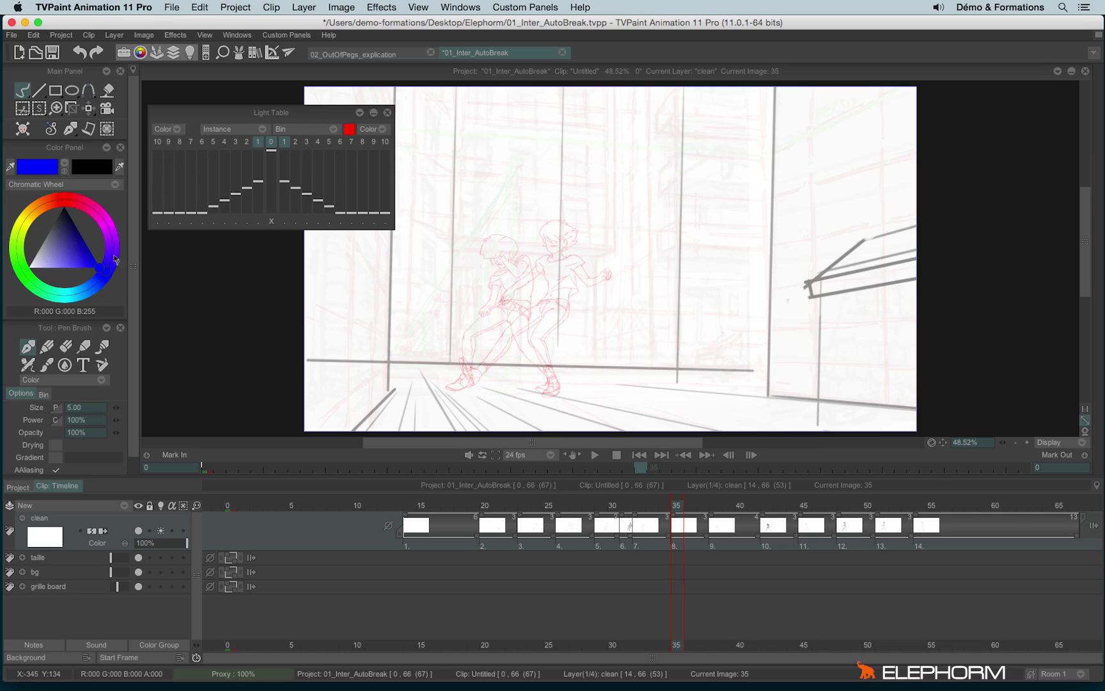
pyautogui.click(116, 260)
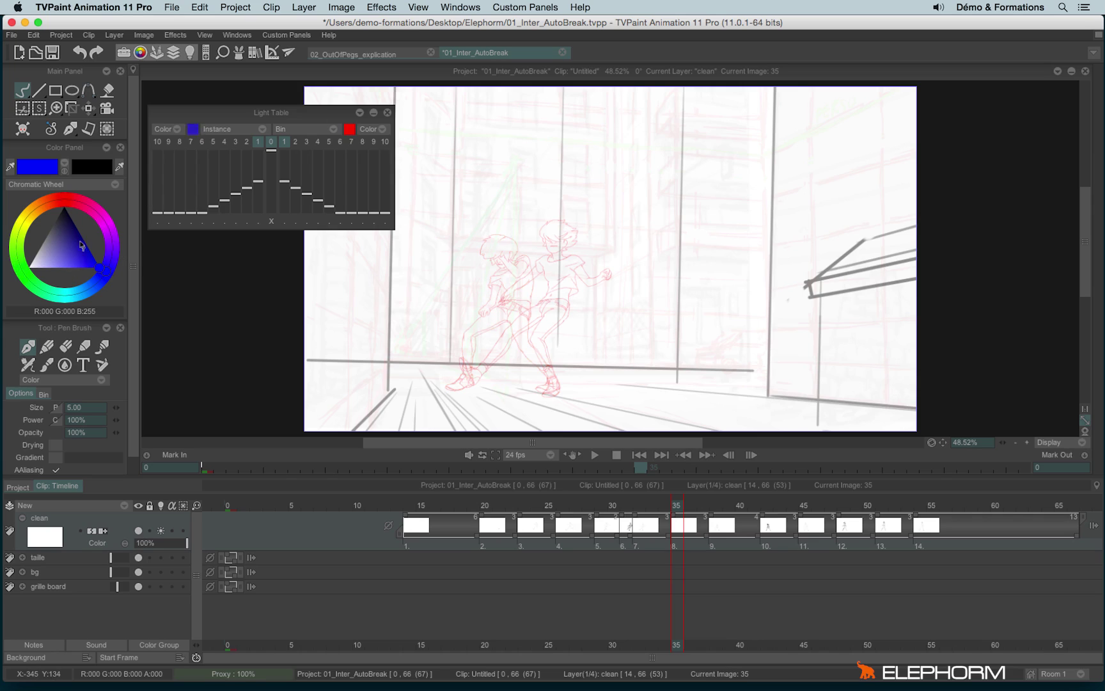
pyautogui.click(13, 251)
pyautogui.moveTo(76, 259); pyautogui.dragTo(39, 260)
pyautogui.moveTo(106, 271)
pyautogui.mouseDown()
pyautogui.moveTo(52, 293)
pyautogui.moveTo(18, 263)
pyautogui.mouseUp()
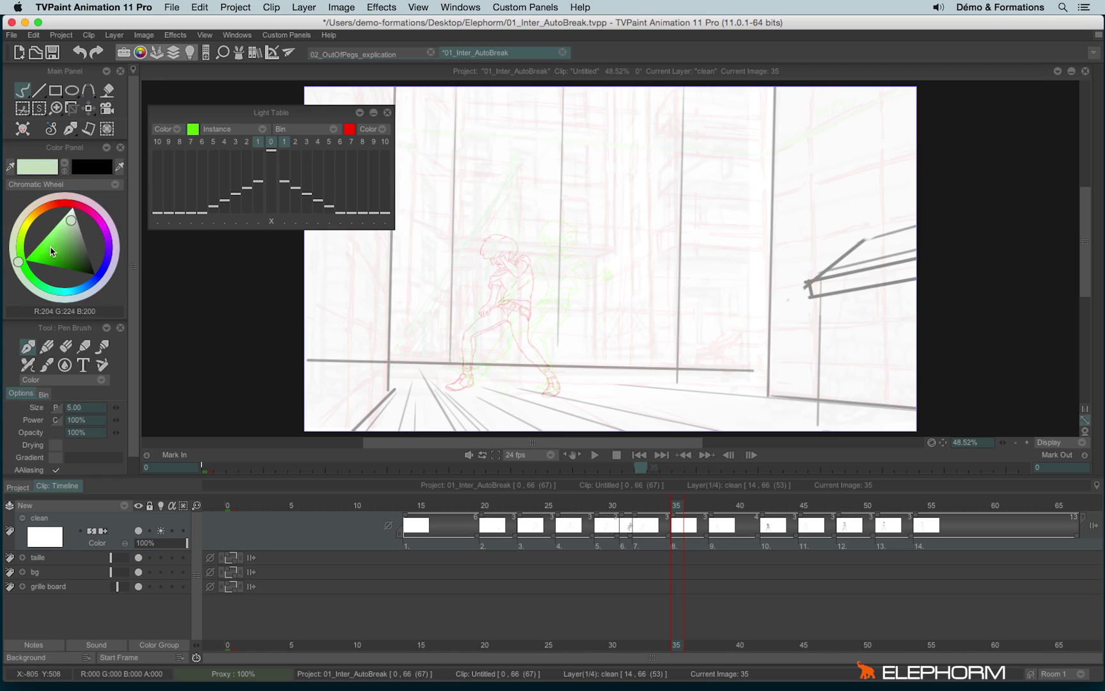
pyautogui.click(70, 263)
pyautogui.click(71, 268)
pyautogui.click(192, 130)
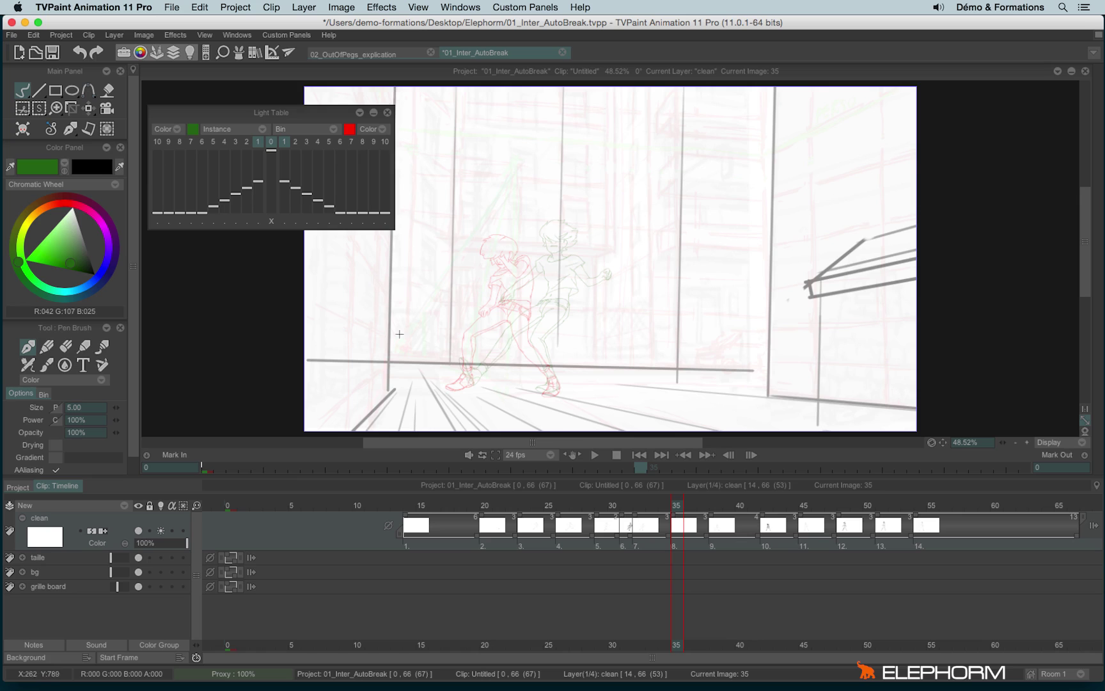
# - Undo a green head circle, switch to black, and draw the head between the ghost poses
pyautogui.scroll(5, 451, 292)
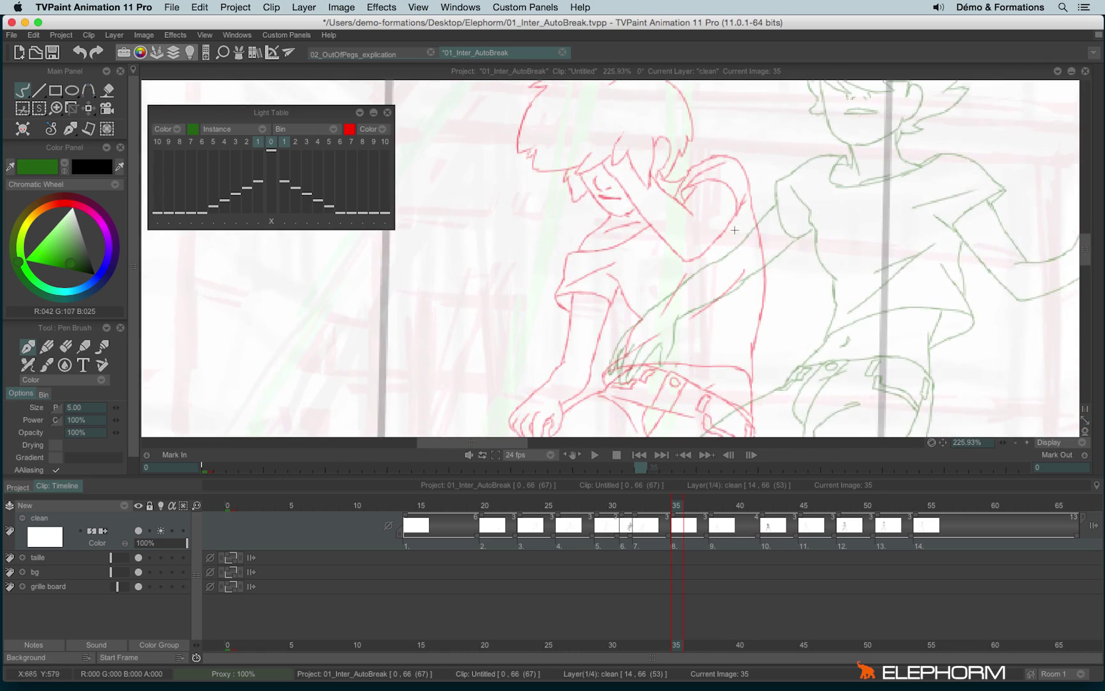
pyautogui.scroll(2, 687, 271)
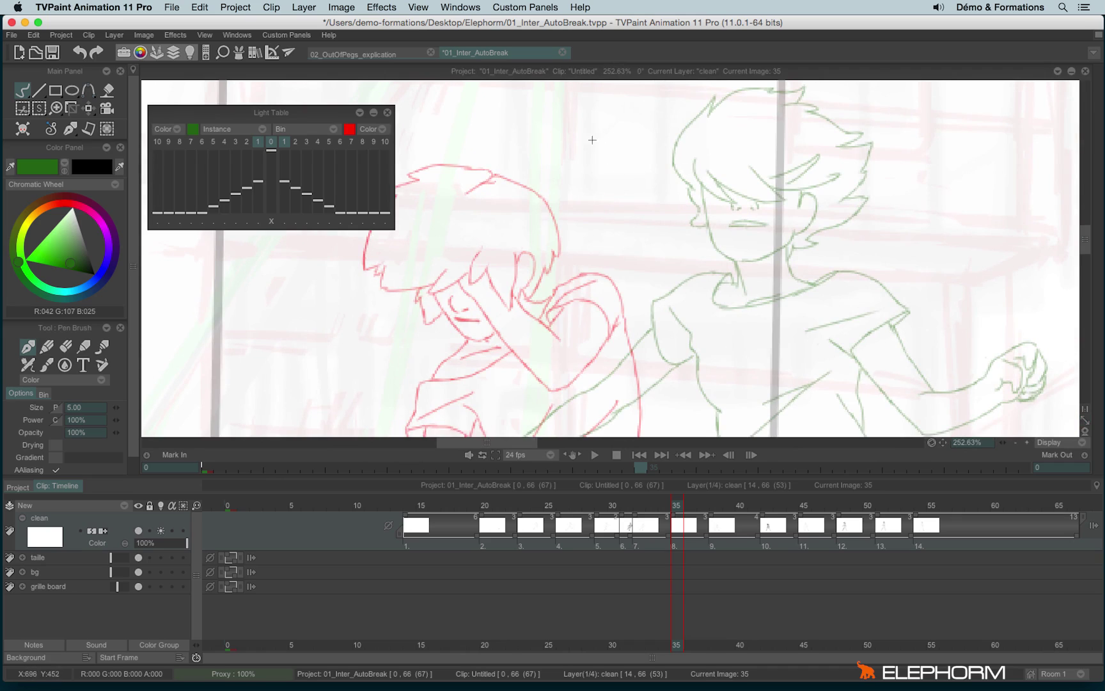
pyautogui.moveTo(598, 137)
pyautogui.mouseDown()
pyautogui.moveTo(554, 215)
pyautogui.moveTo(659, 250)
pyautogui.moveTo(592, 144)
pyautogui.mouseUp()
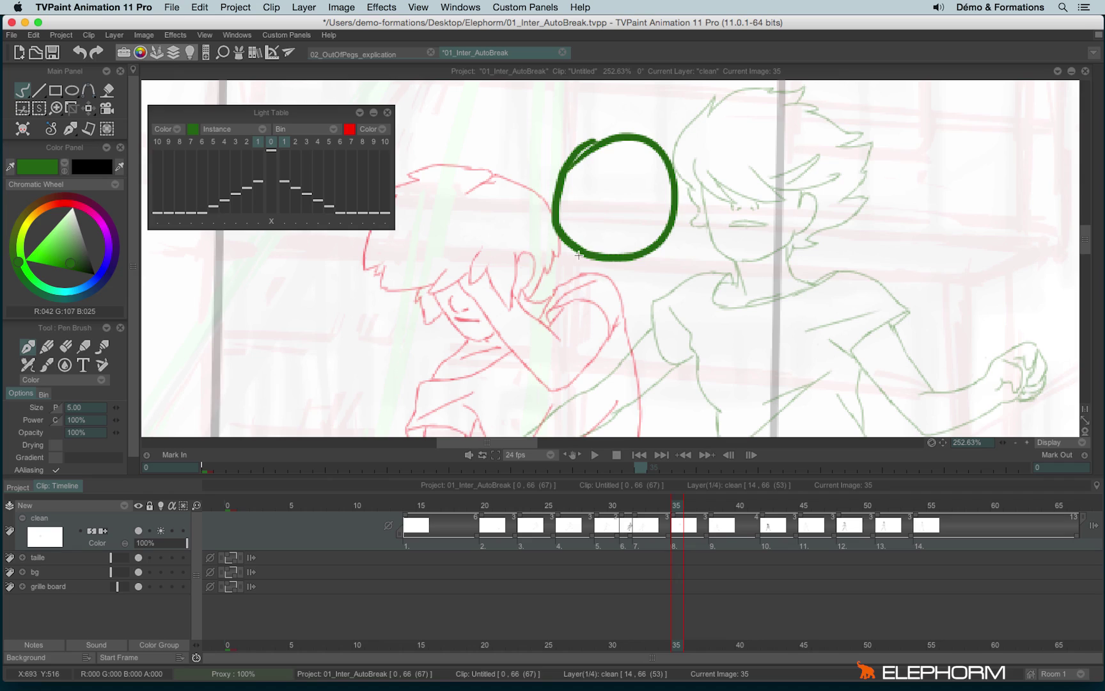
pyautogui.press('super+z')
pyautogui.click(65, 166)
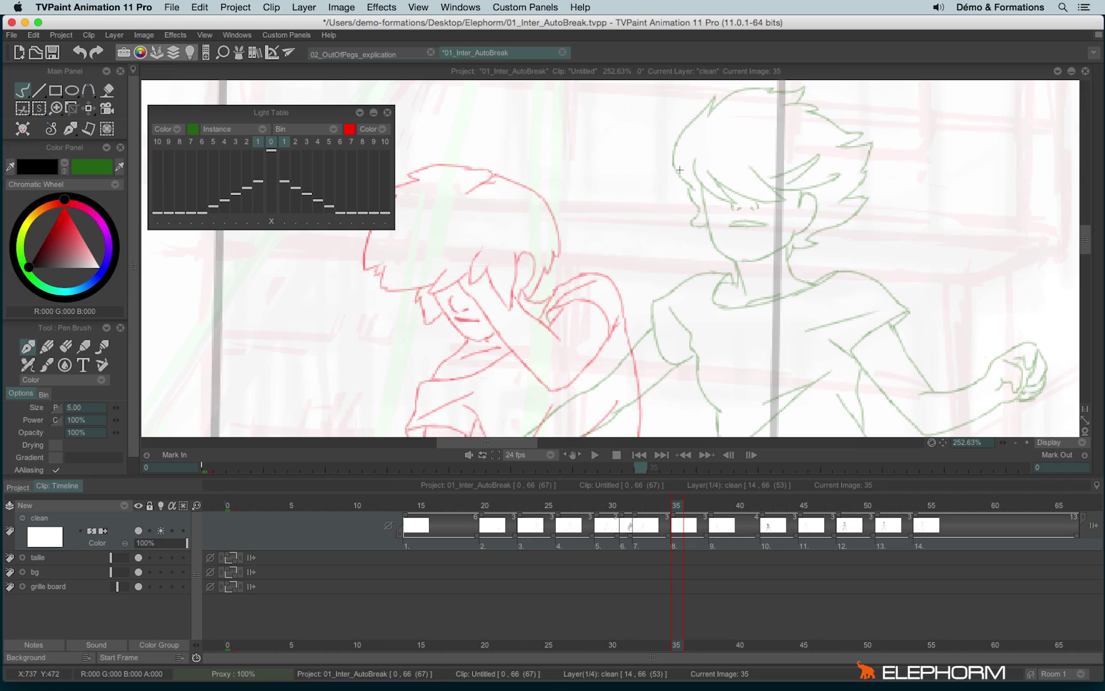
pyautogui.moveTo(605, 125)
pyautogui.mouseDown()
pyautogui.moveTo(555, 192)
pyautogui.moveTo(677, 167)
pyautogui.moveTo(604, 126)
pyautogui.mouseUp()
# - Sketch the neck, the shoulder line with a shoulder loop, and curves left of the neck
pyautogui.moveTo(626, 258)
pyautogui.mouseDown()
pyautogui.moveTo(616, 290)
pyautogui.moveTo(646, 309)
pyautogui.moveTo(671, 294)
pyautogui.mouseUp()
pyautogui.moveTo(667, 244); pyautogui.dragTo(680, 289)
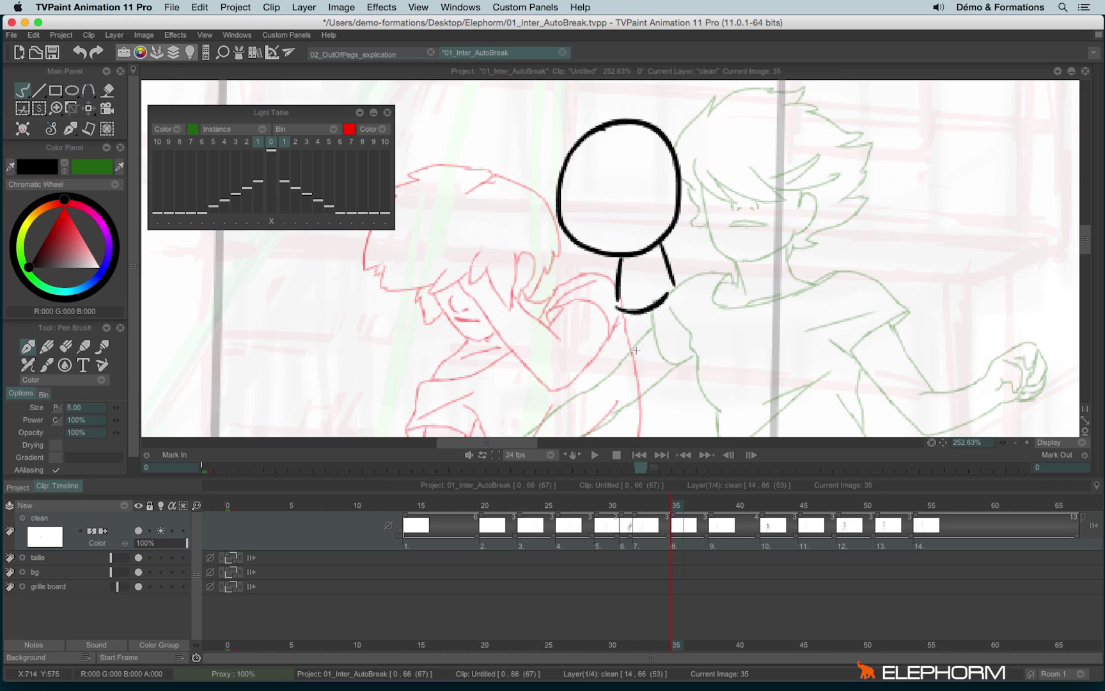
pyautogui.scroll(-3, 621, 214)
pyautogui.scroll(-1, 622, 215)
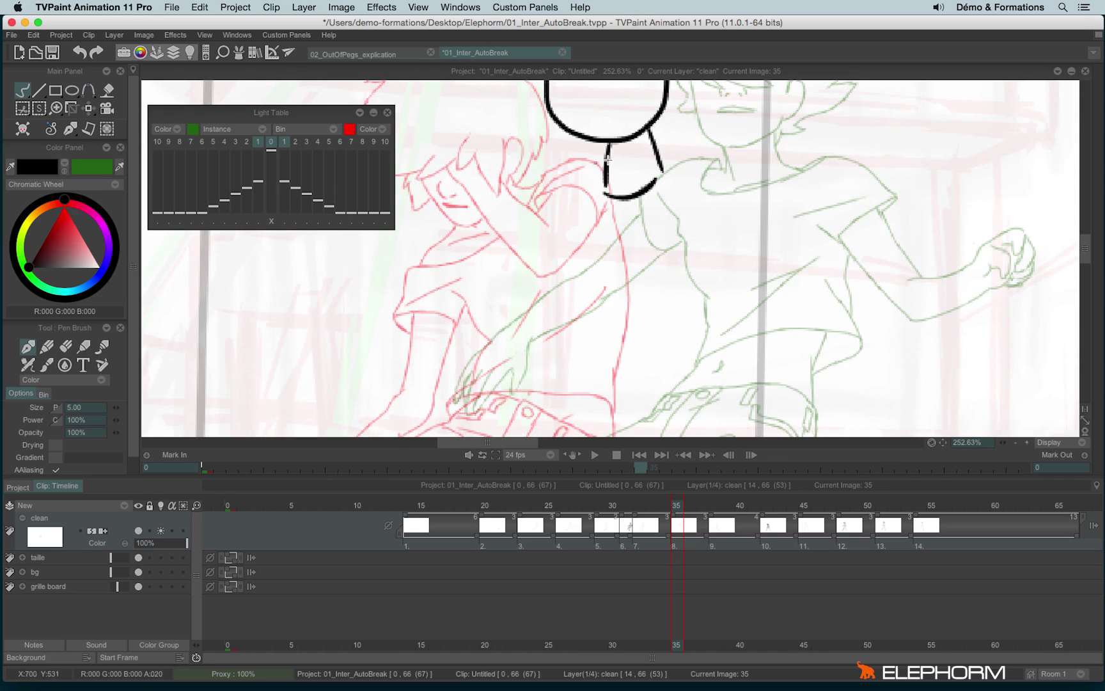
pyautogui.moveTo(604, 160); pyautogui.dragTo(785, 163)
pyautogui.moveTo(659, 167)
pyautogui.mouseDown()
pyautogui.moveTo(694, 195)
pyautogui.moveTo(683, 203)
pyautogui.mouseUp()
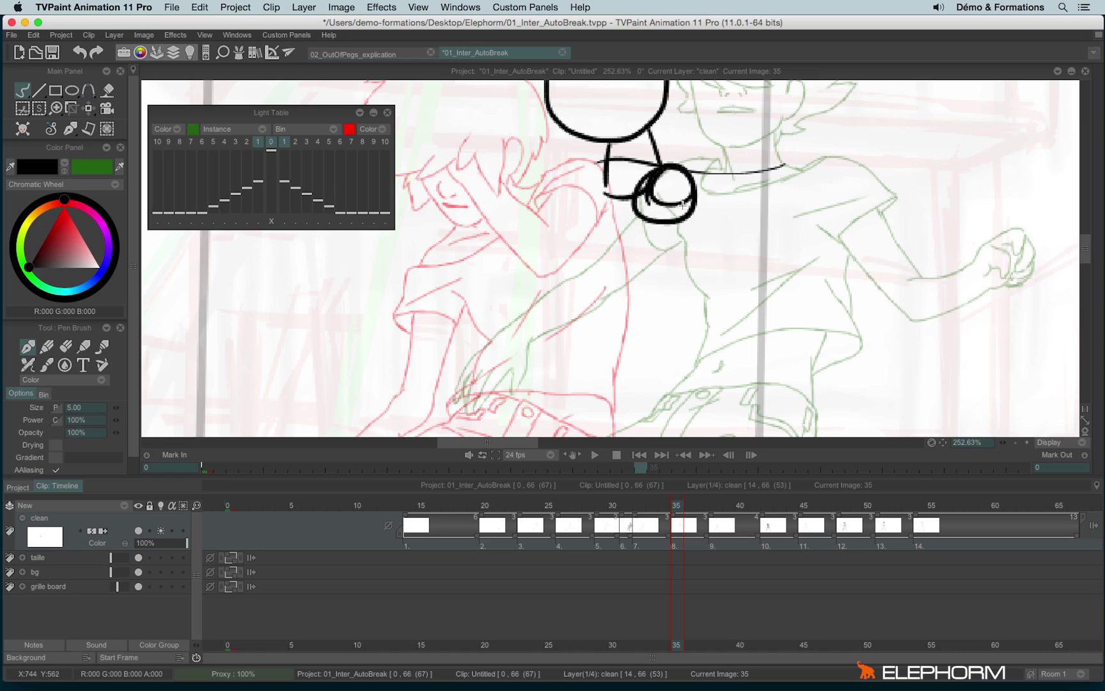
pyautogui.moveTo(605, 178)
pyautogui.mouseDown()
pyautogui.moveTo(565, 231)
pyautogui.moveTo(559, 202)
pyautogui.moveTo(563, 229)
pyautogui.mouseUp()
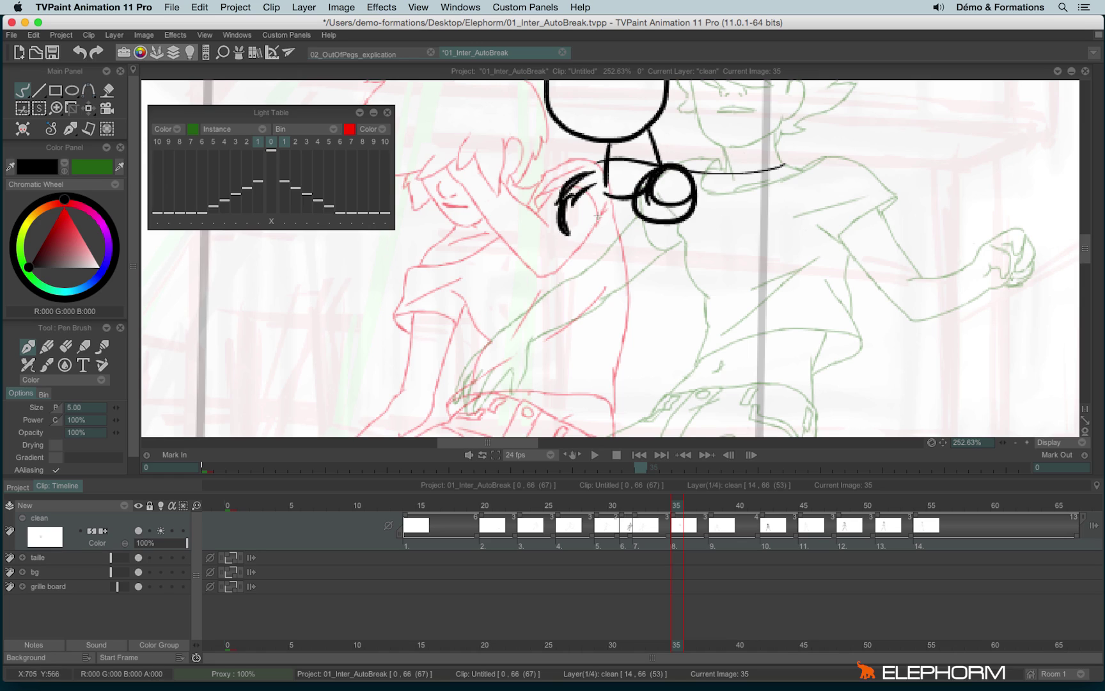
# - Draw the spine down from the head and the hip line with a leg and thigh oval
pyautogui.scroll(-5, 598, 216)
pyautogui.moveTo(614, 112)
pyautogui.mouseDown()
pyautogui.moveTo(594, 272)
pyautogui.moveTo(666, 282)
pyautogui.mouseUp()
pyautogui.moveTo(542, 269); pyautogui.dragTo(569, 370)
pyautogui.moveTo(659, 289)
pyautogui.mouseDown()
pyautogui.moveTo(673, 321)
pyautogui.moveTo(689, 280)
pyautogui.mouseUp()
pyautogui.scroll(-3, 587, 337)
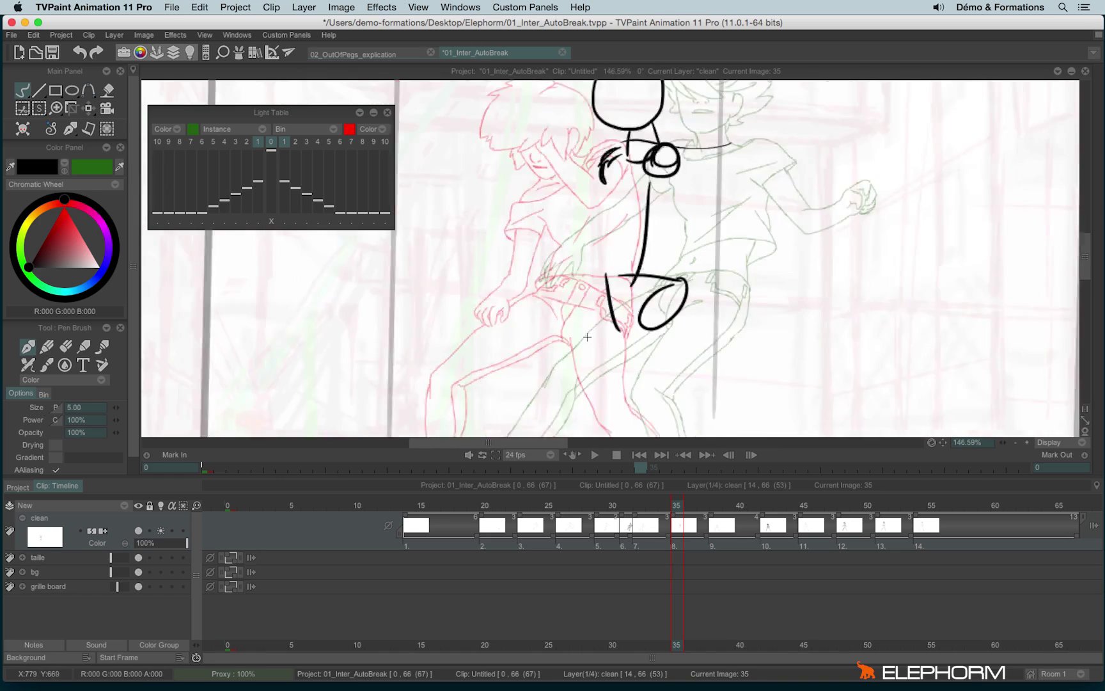
pyautogui.scroll(1, 735, 188)
# - Look over the sketch, then switch to the 02_OutOfPegs_explication project
pyautogui.scroll(-3, 773, 222)
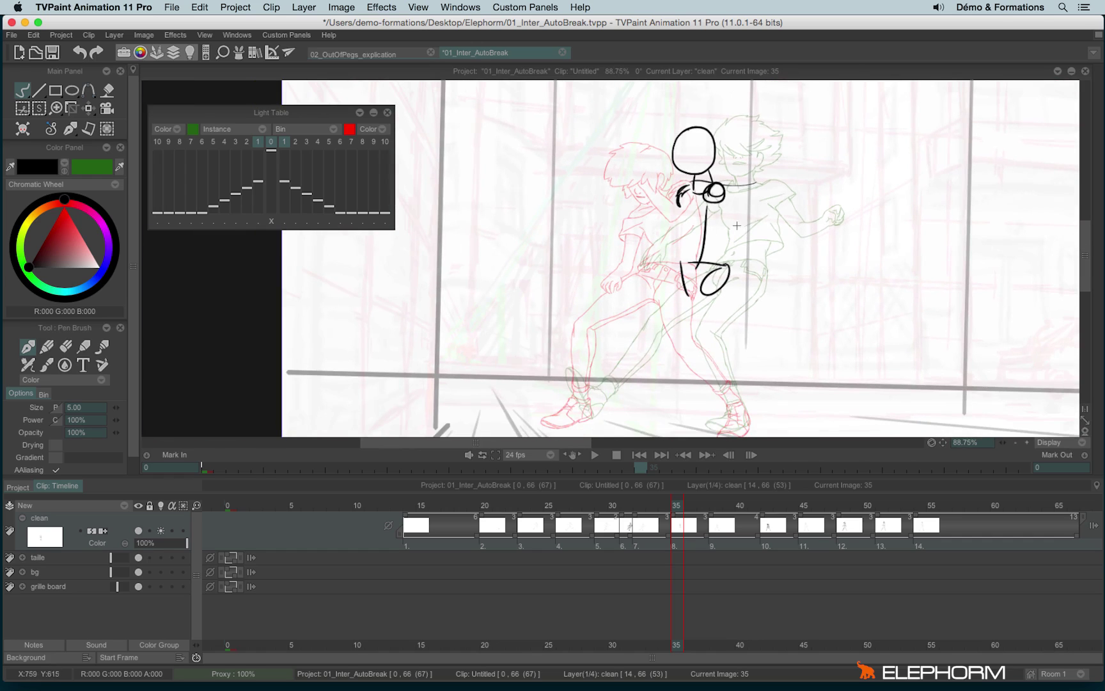
pyautogui.scroll(-3, 736, 211)
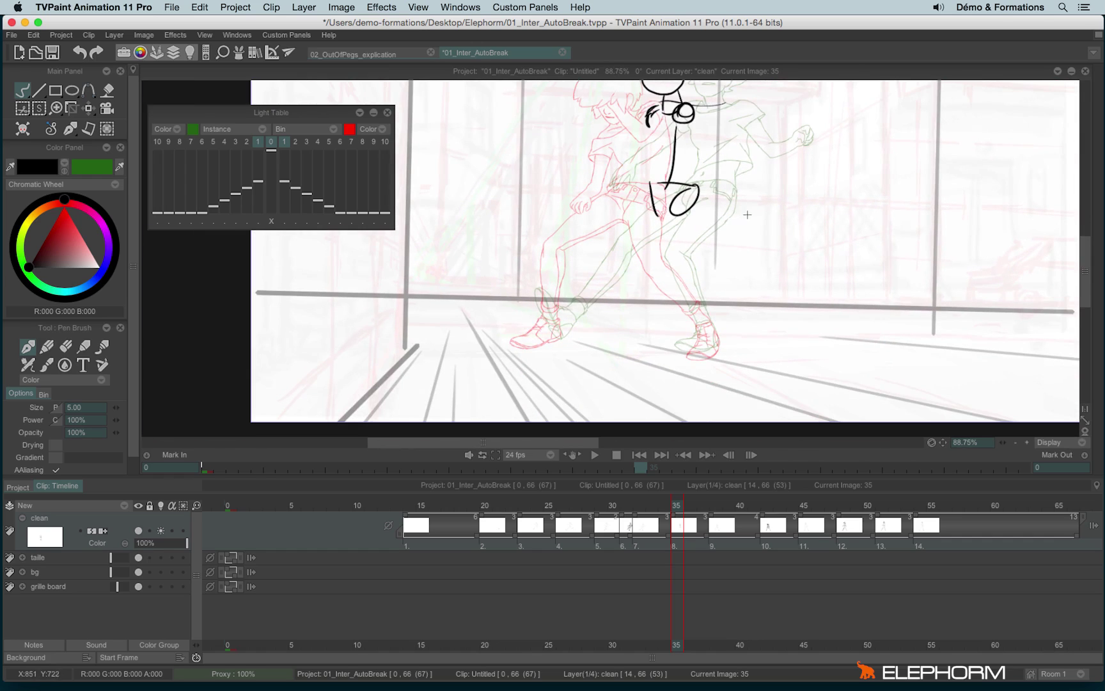
pyautogui.scroll(3, 748, 200)
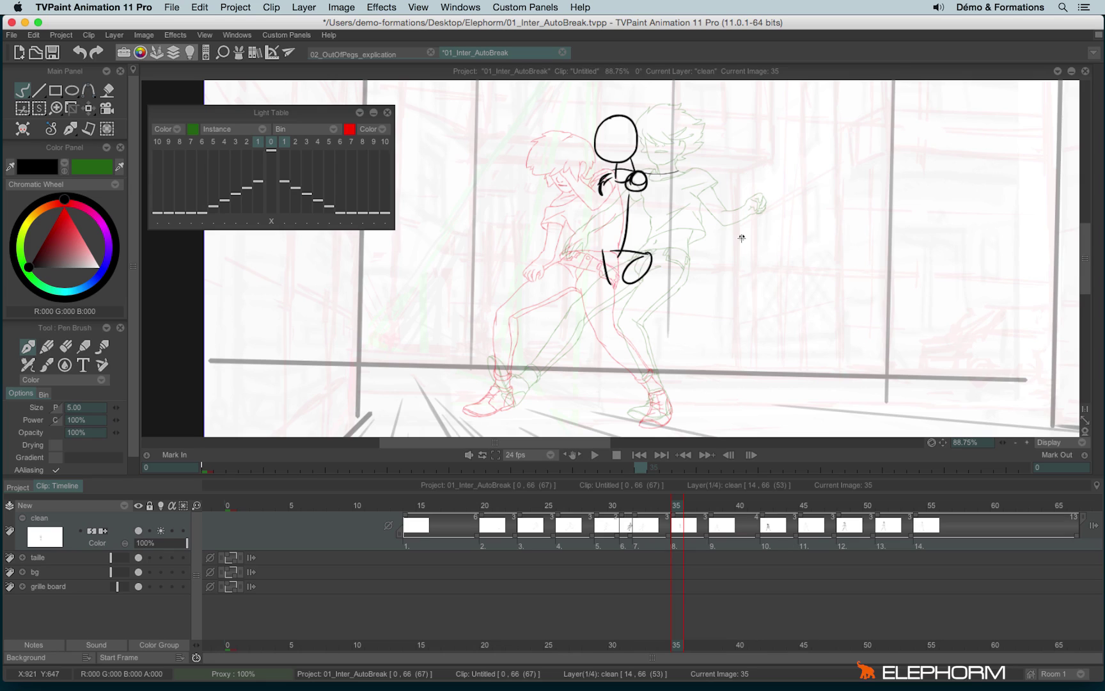
pyautogui.click(367, 54)
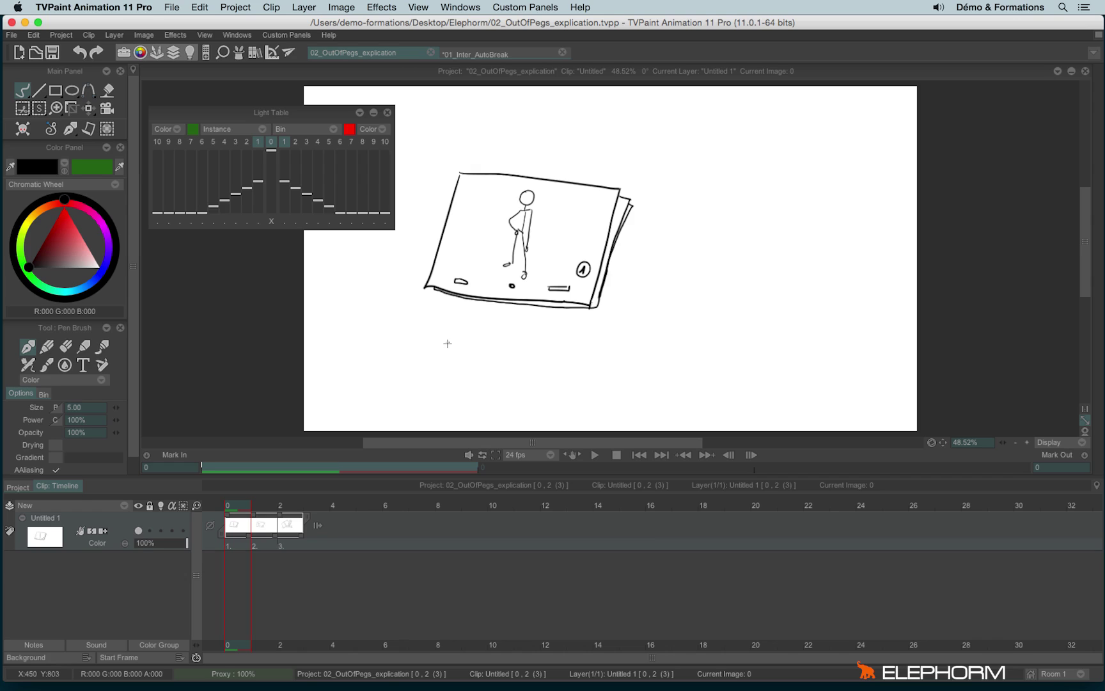
# - Advance two images, draw a smiley face in the figure's head, and return to 01_Inter_AutoBreak
pyautogui.press('Right')
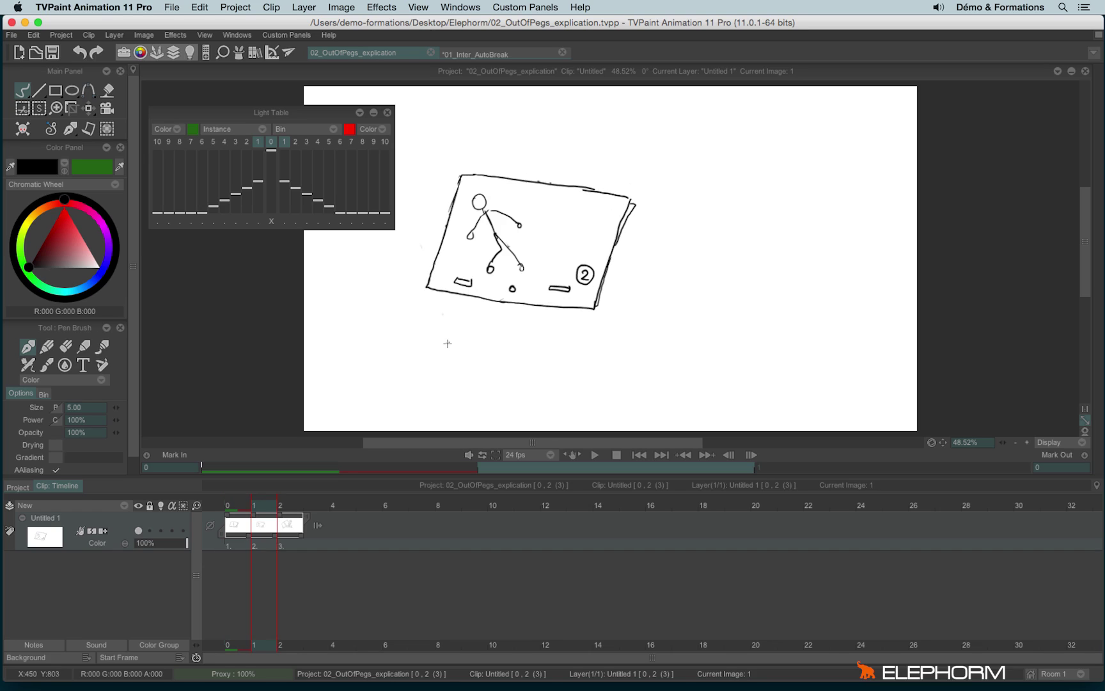
pyautogui.press('Right')
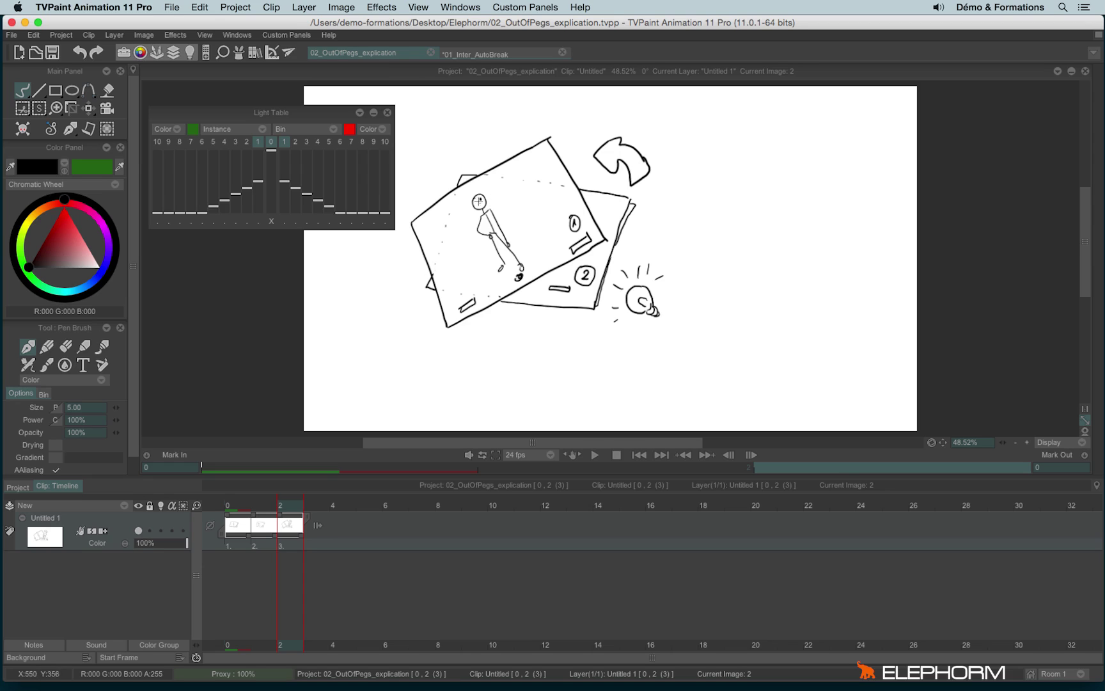
pyautogui.moveTo(479, 202); pyautogui.dragTo(484, 204)
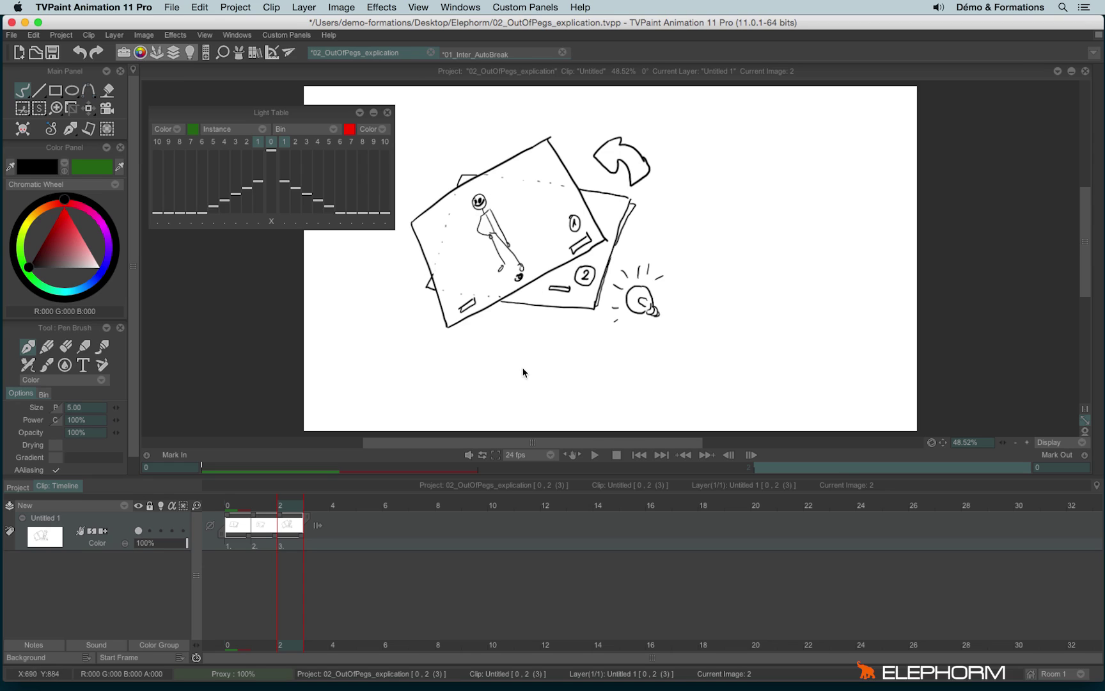
pyautogui.click(468, 53)
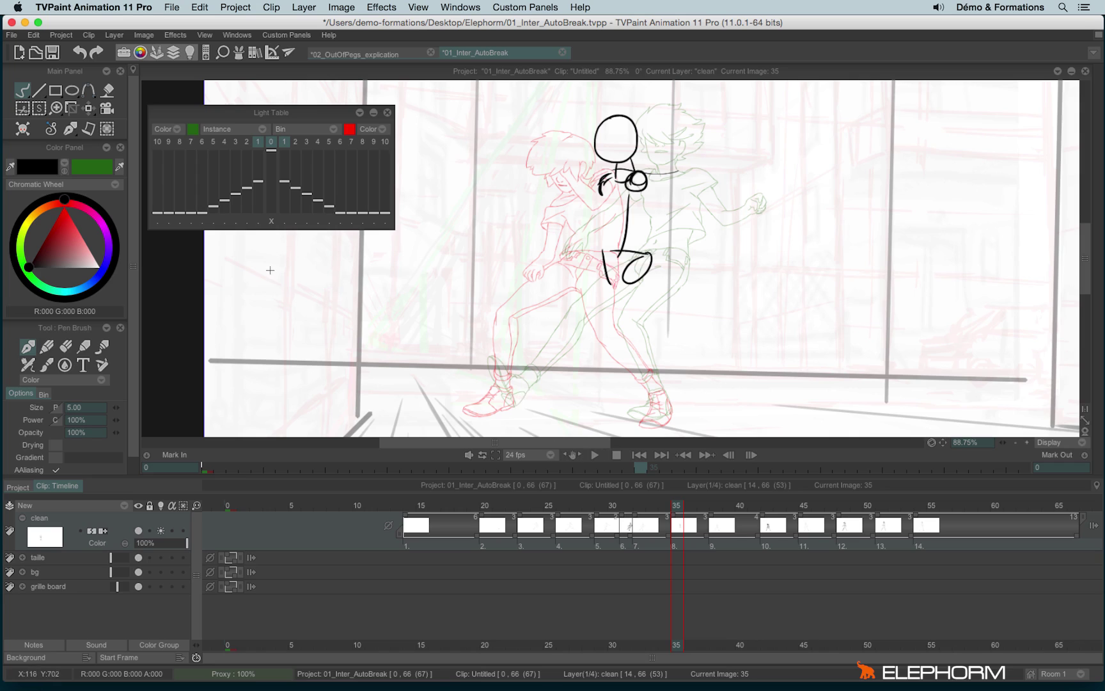
# - Enable offset for the previous ghost image and shift, rotate and rescale it on the canvas
pyautogui.click(260, 222)
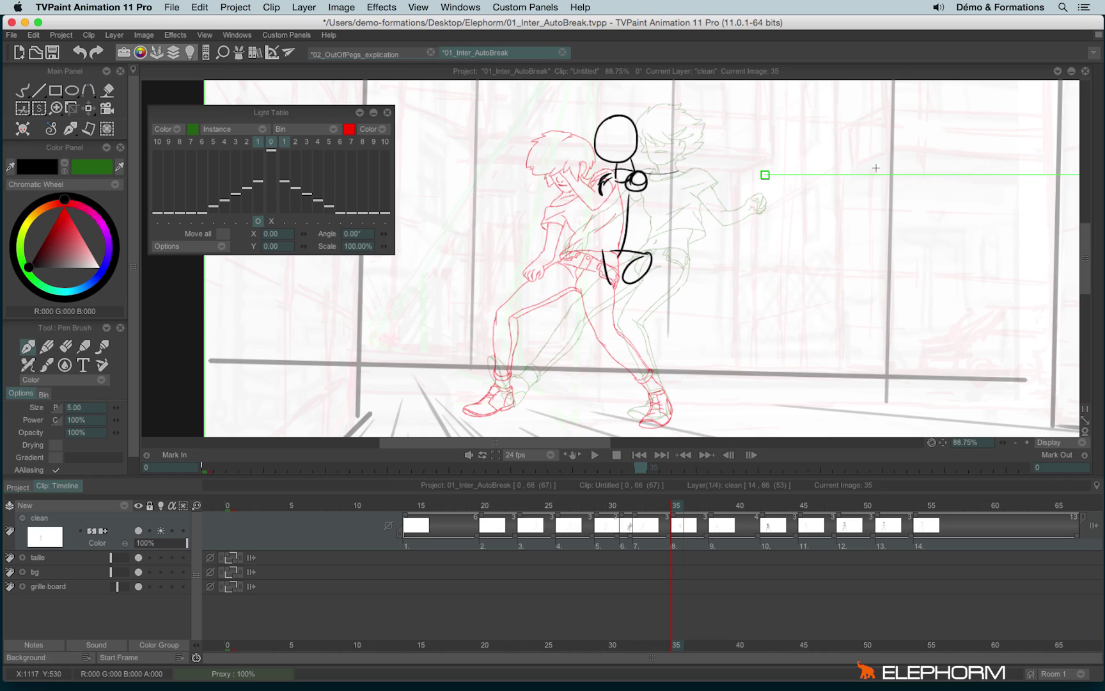
pyautogui.scroll(-5, 774, 206)
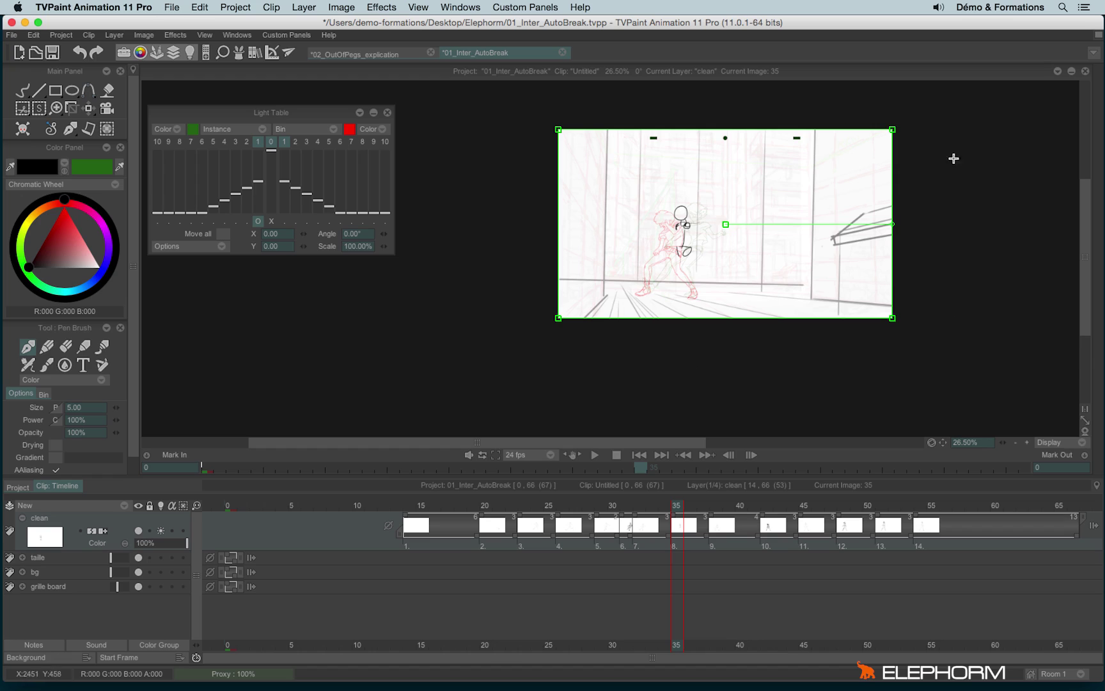
pyautogui.scroll(5, 722, 242)
pyautogui.scroll(3, 888, 218)
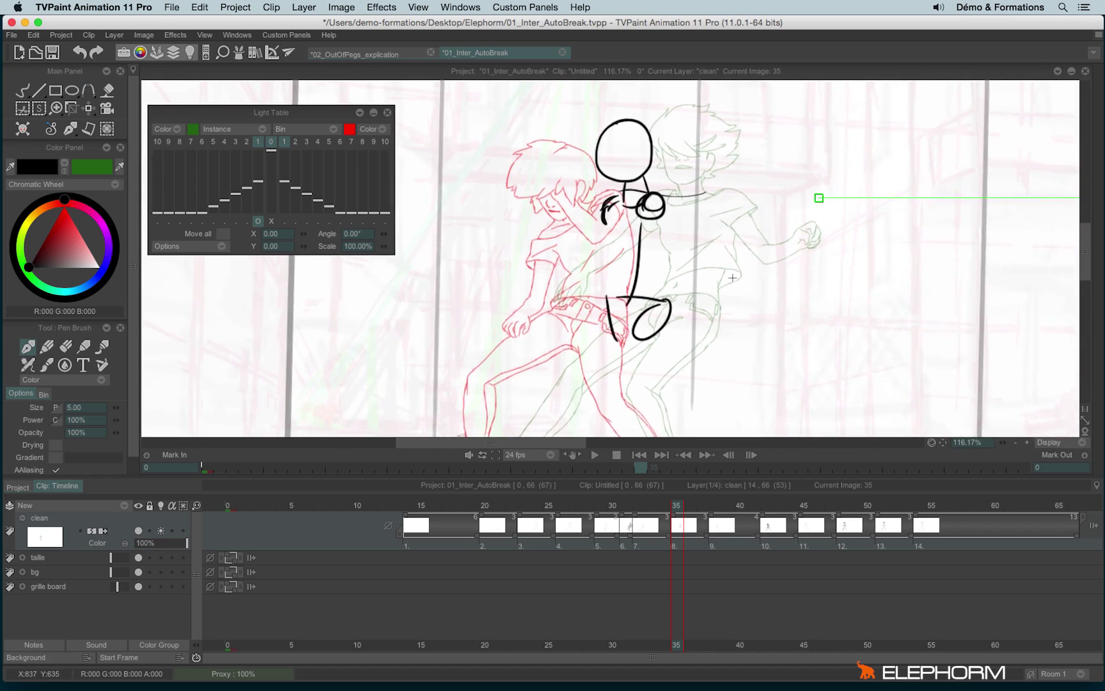
pyautogui.moveTo(825, 194)
pyautogui.mouseDown()
pyautogui.moveTo(770, 187)
pyautogui.moveTo(734, 205)
pyautogui.moveTo(756, 199)
pyautogui.mouseUp()
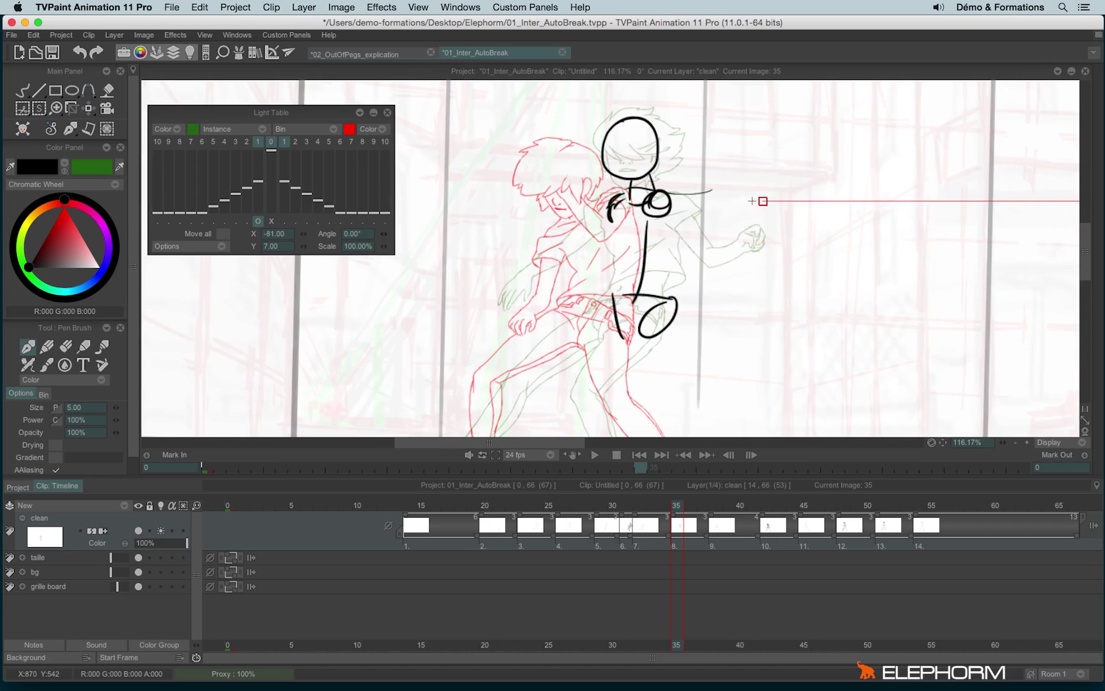
pyautogui.moveTo(263, 245); pyautogui.dragTo(323, 254)
pyautogui.moveTo(385, 237)
pyautogui.mouseDown()
pyautogui.moveTo(424, 239)
pyautogui.moveTo(363, 242)
pyautogui.moveTo(431, 238)
pyautogui.moveTo(377, 254)
pyautogui.moveTo(387, 261)
pyautogui.moveTo(335, 263)
pyautogui.moveTo(342, 271)
pyautogui.moveTo(293, 324)
pyautogui.moveTo(389, 336)
pyautogui.moveTo(323, 346)
pyautogui.moveTo(353, 345)
pyautogui.moveTo(360, 241)
pyautogui.mouseUp()
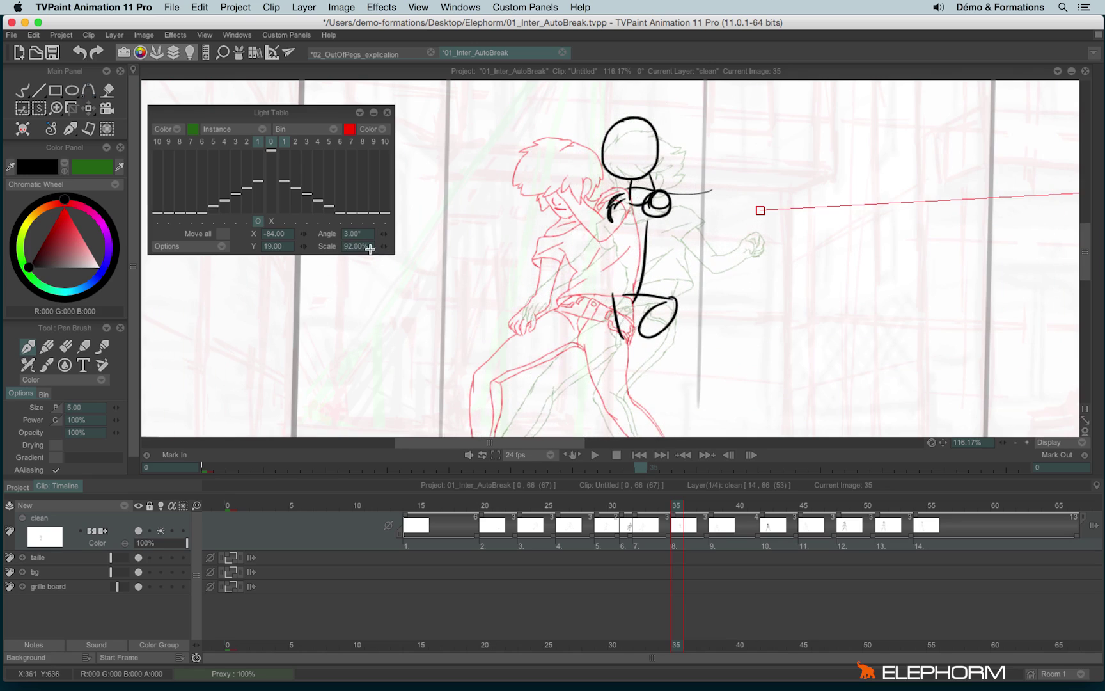
pyautogui.click(351, 249)
pyautogui.write('100')
# - Set the previous image's light-table angle to 0°
pyautogui.click(362, 236)
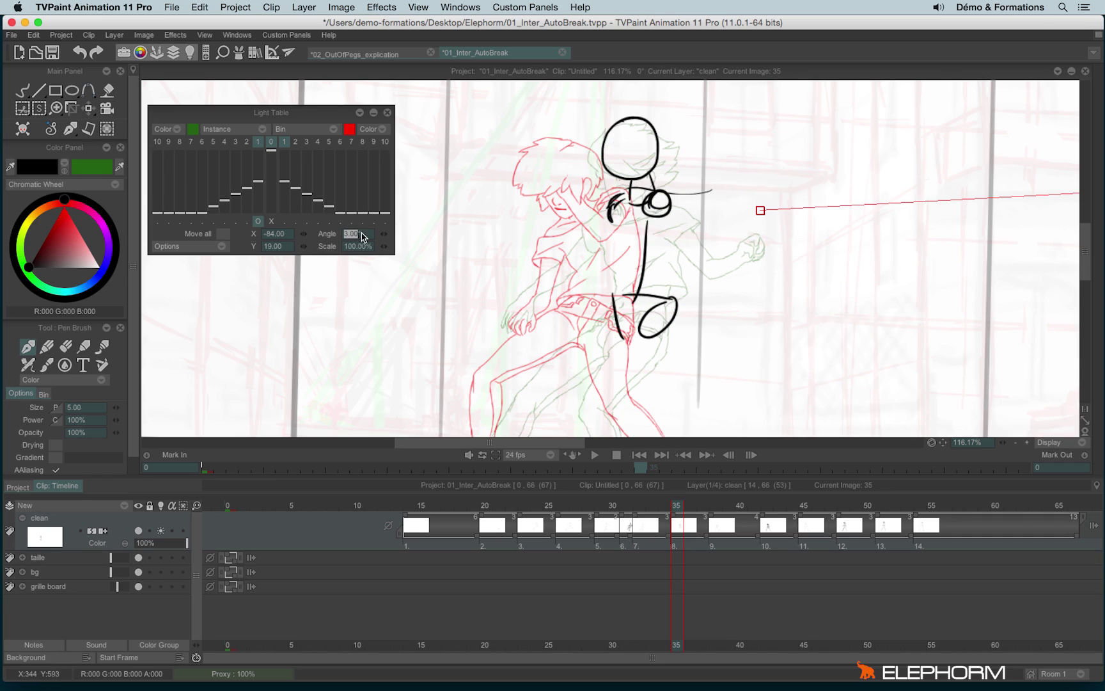
pyautogui.write('0')
pyautogui.press('Return')
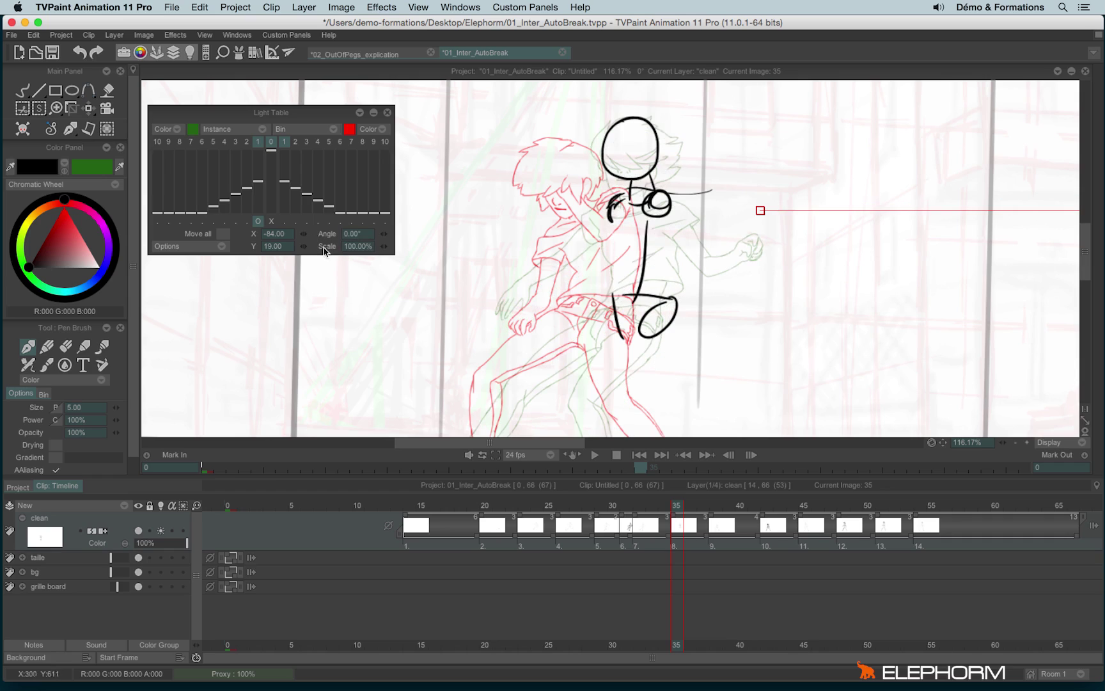
# - Offset the next ghost image right and up and clear the stick-figure sketch from image 35
pyautogui.click(285, 221)
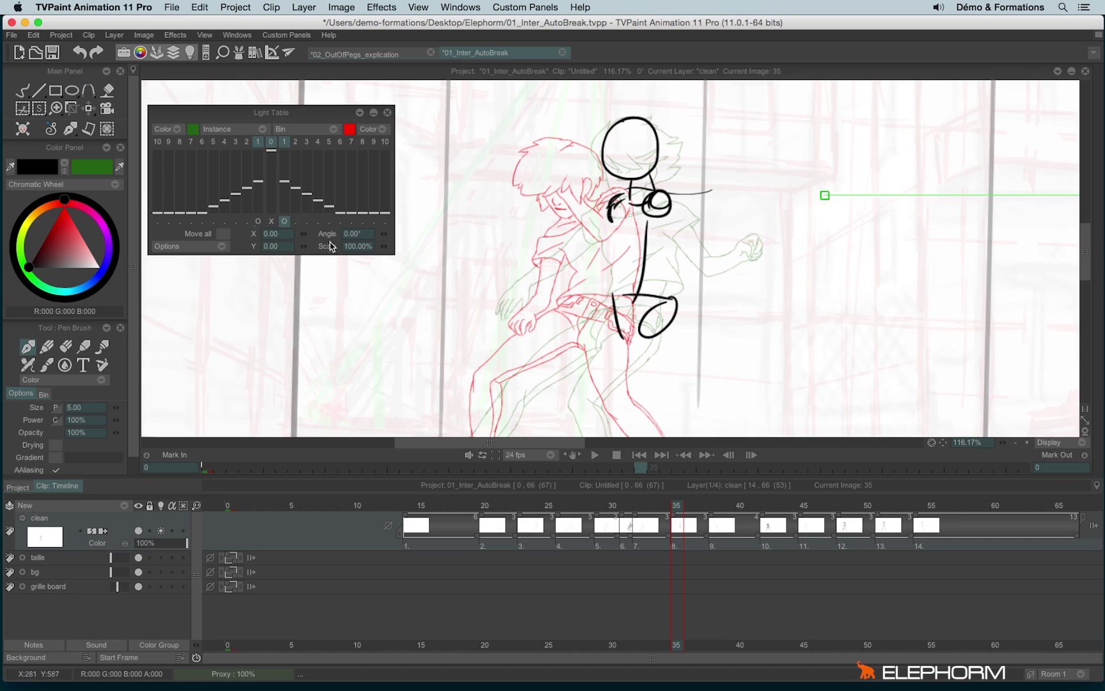
pyautogui.moveTo(579, 288); pyautogui.dragTo(673, 215)
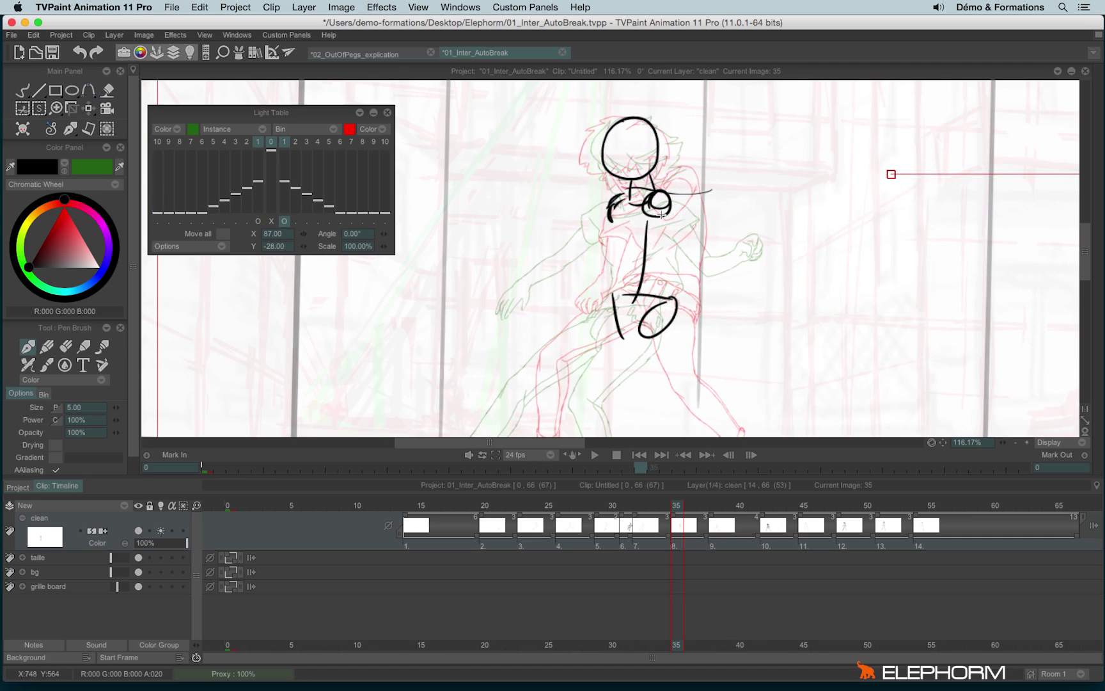
pyautogui.press('BackSpace')
pyautogui.scroll(5, 604, 243)
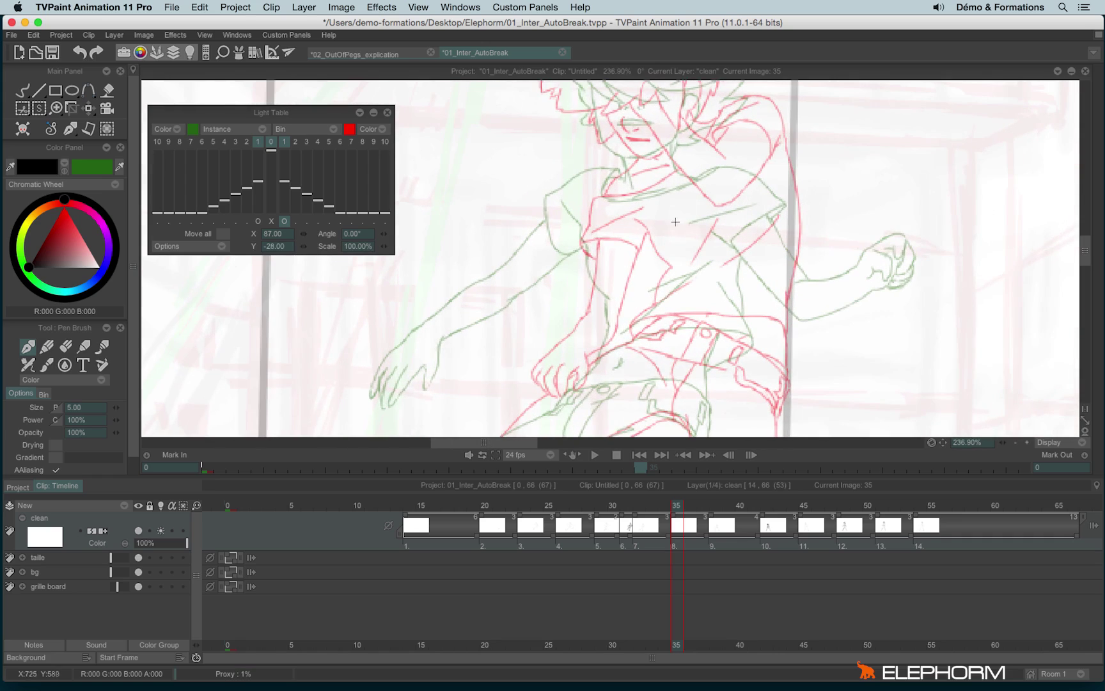
pyautogui.moveTo(650, 207); pyautogui.dragTo(644, 195)
# - Switch to the Pen Brush and draw the face's left cheek and jaw line in black
pyautogui.click(23, 90)
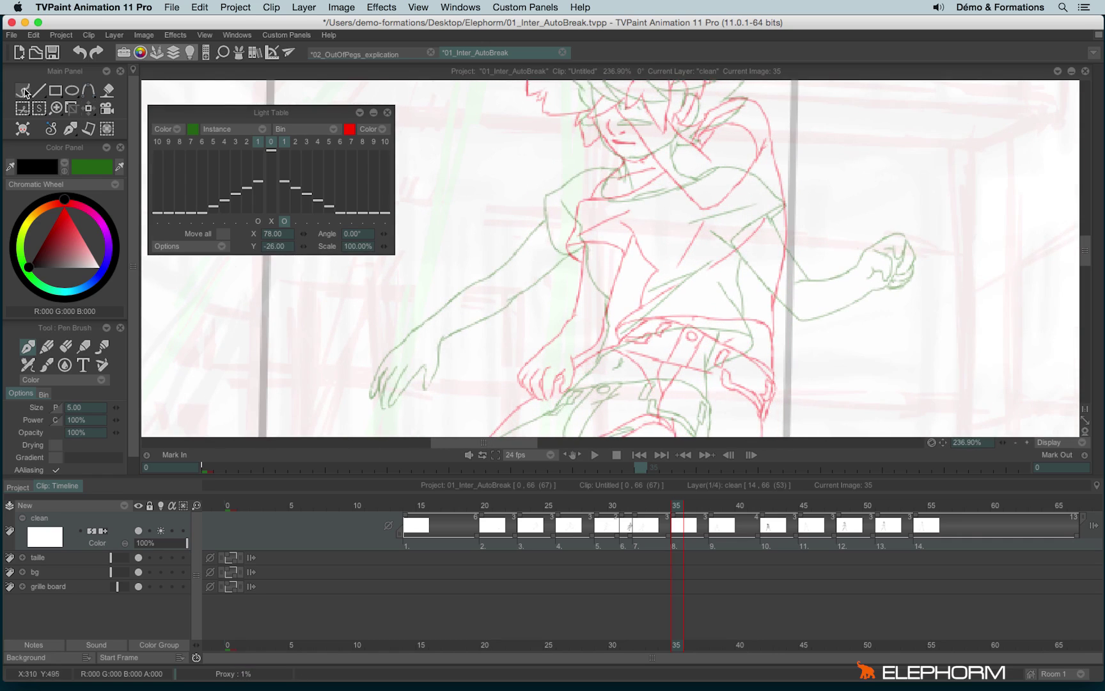
pyautogui.scroll(5, 636, 226)
pyautogui.scroll(2, 636, 226)
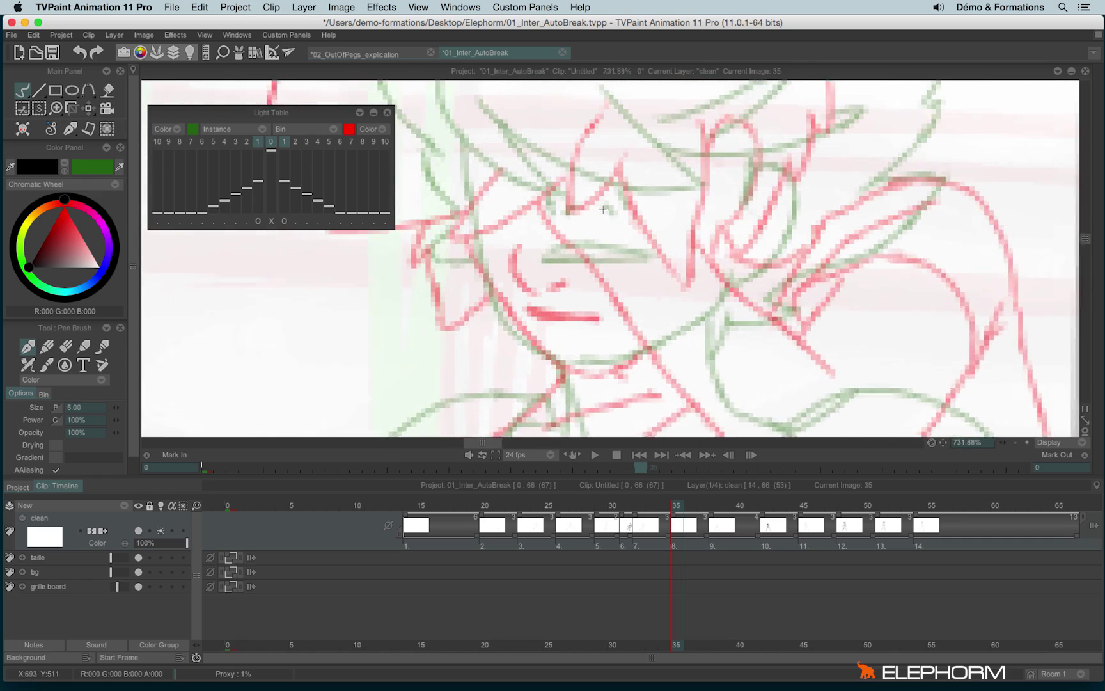
pyautogui.scroll(-1, 505, 252)
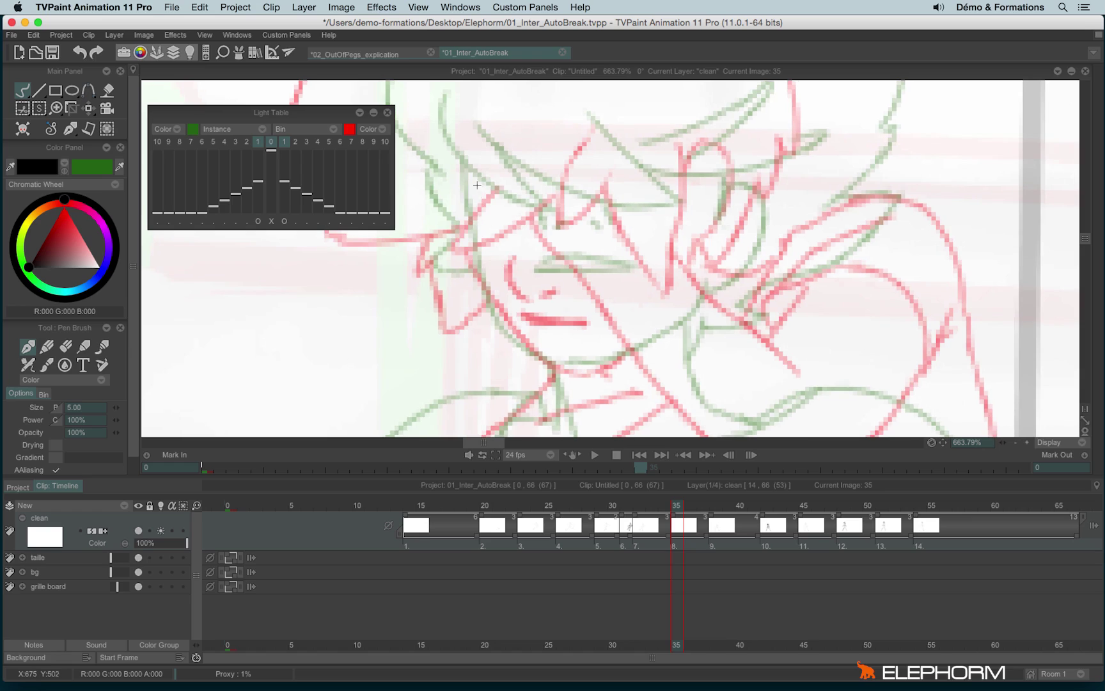
pyautogui.moveTo(467, 173)
pyautogui.mouseDown()
pyautogui.moveTo(496, 311)
pyautogui.moveTo(516, 339)
pyautogui.moveTo(575, 362)
pyautogui.moveTo(666, 322)
pyautogui.moveTo(706, 230)
pyautogui.moveTo(708, 256)
pyautogui.mouseUp()
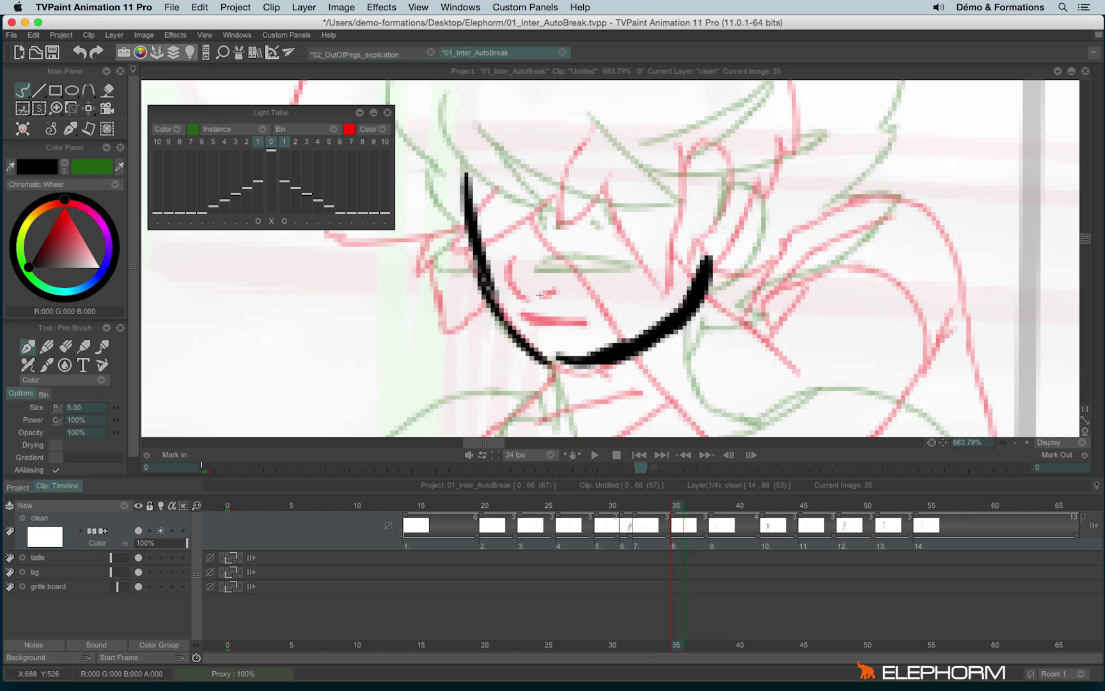
# - Add the black mouth, eye and ear strokes, with the ear joining the jaw line
pyautogui.moveTo(539, 295); pyautogui.dragTo(614, 299)
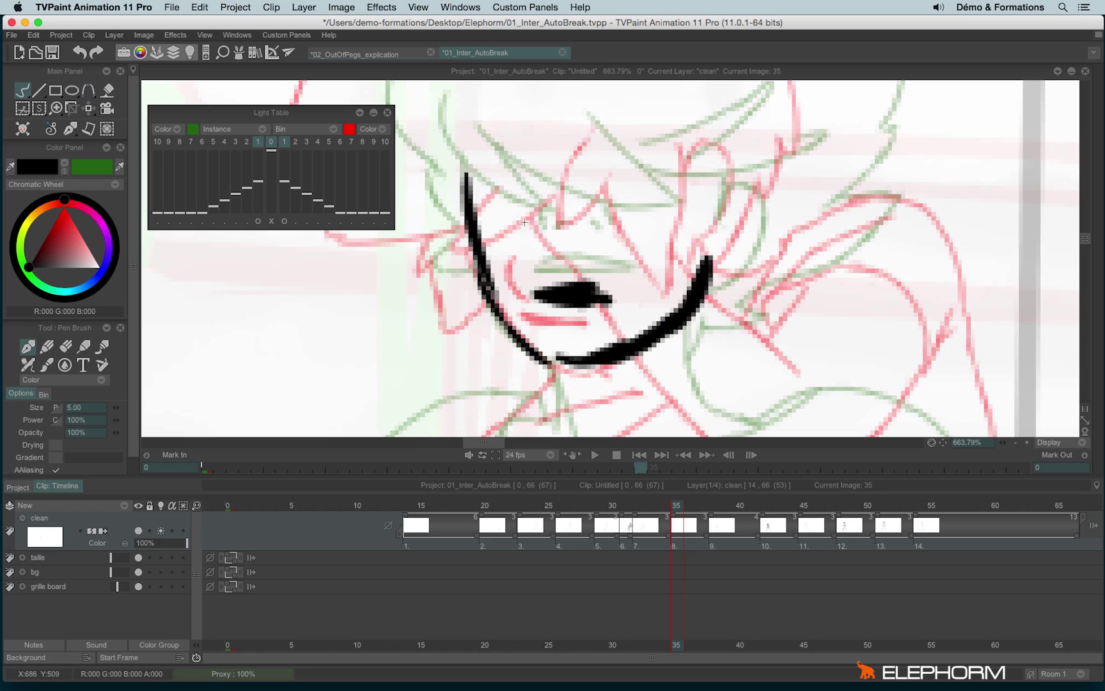
pyautogui.moveTo(530, 216)
pyautogui.mouseDown()
pyautogui.moveTo(544, 254)
pyautogui.moveTo(565, 253)
pyautogui.mouseUp()
pyautogui.scroll(2, 497, 190)
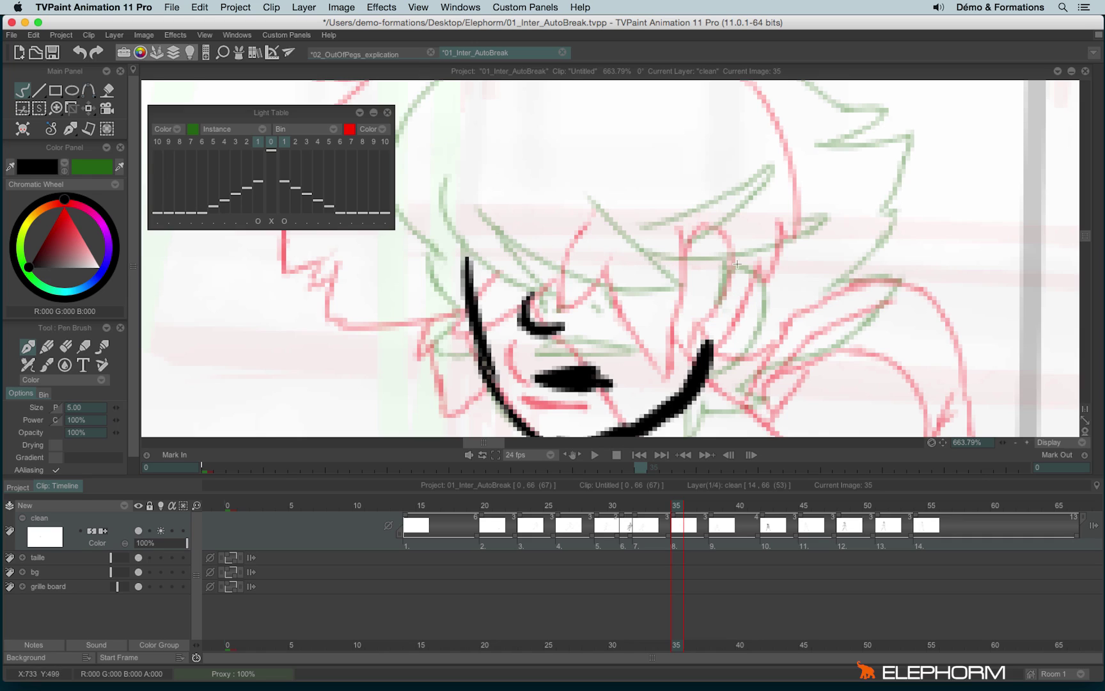
pyautogui.scroll(-2, 759, 275)
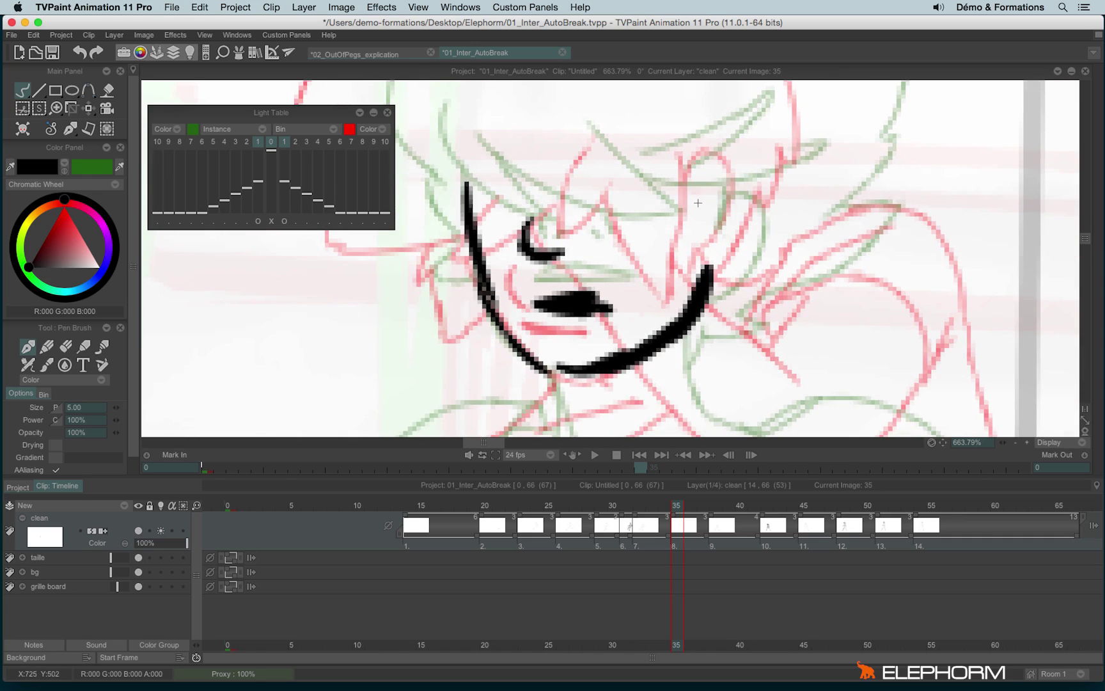
pyautogui.moveTo(698, 203)
pyautogui.mouseDown()
pyautogui.moveTo(712, 177)
pyautogui.moveTo(743, 182)
pyautogui.moveTo(739, 257)
pyautogui.moveTo(704, 282)
pyautogui.mouseUp()
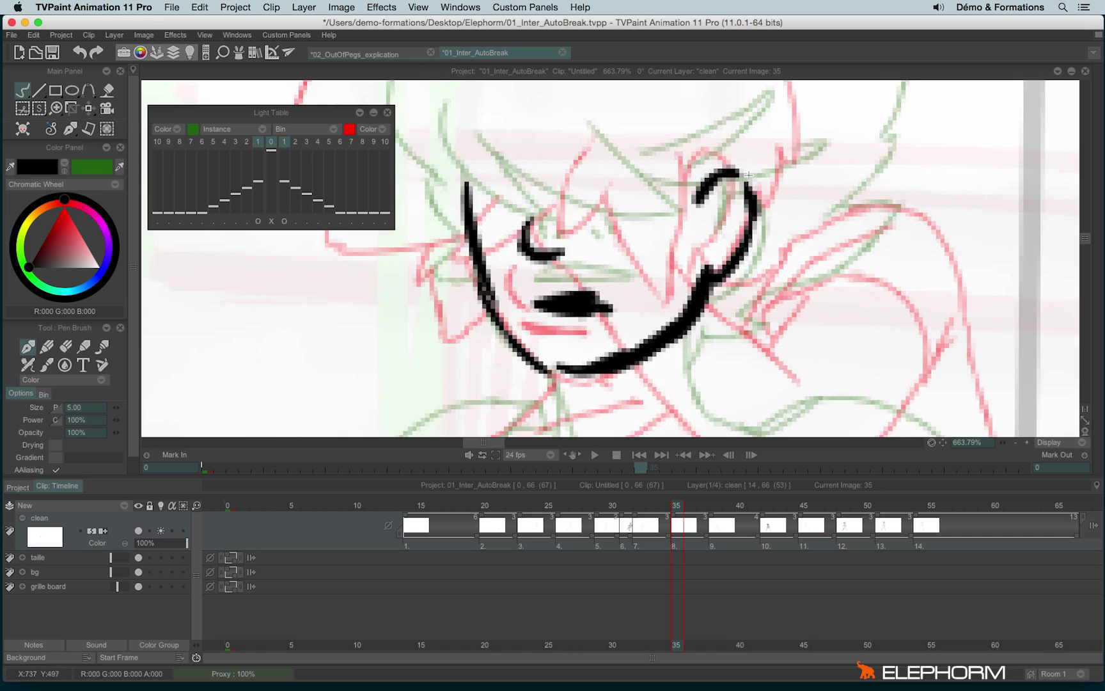
pyautogui.scroll(2, 665, 190)
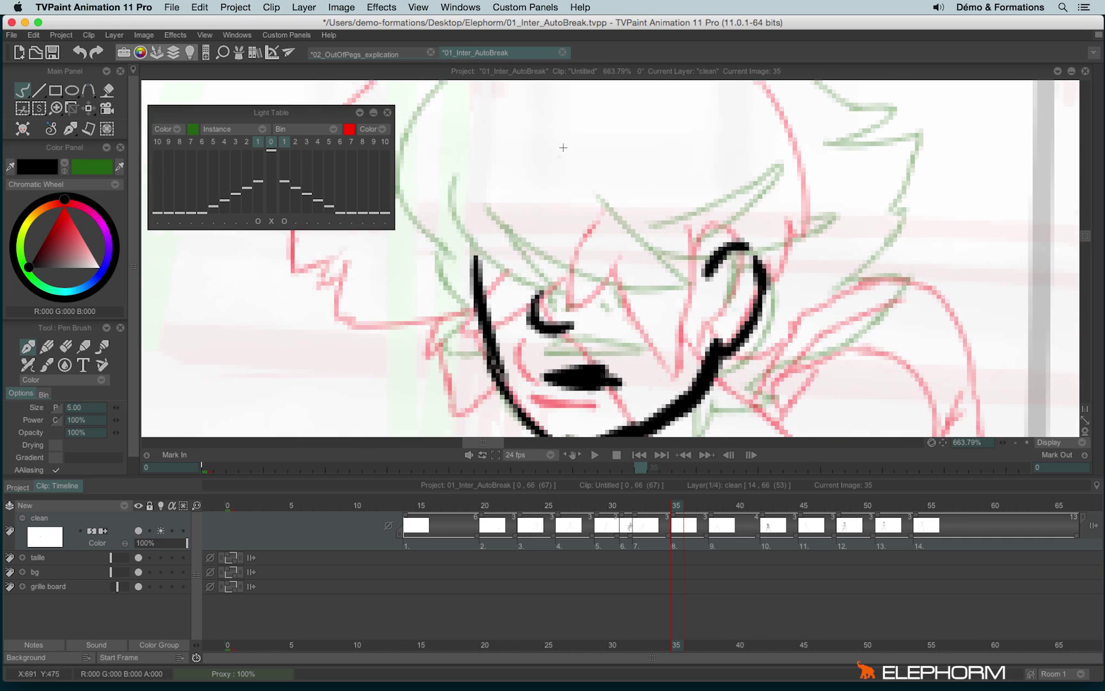
pyautogui.scroll(-2, 665, 159)
pyautogui.scroll(-2, 674, 299)
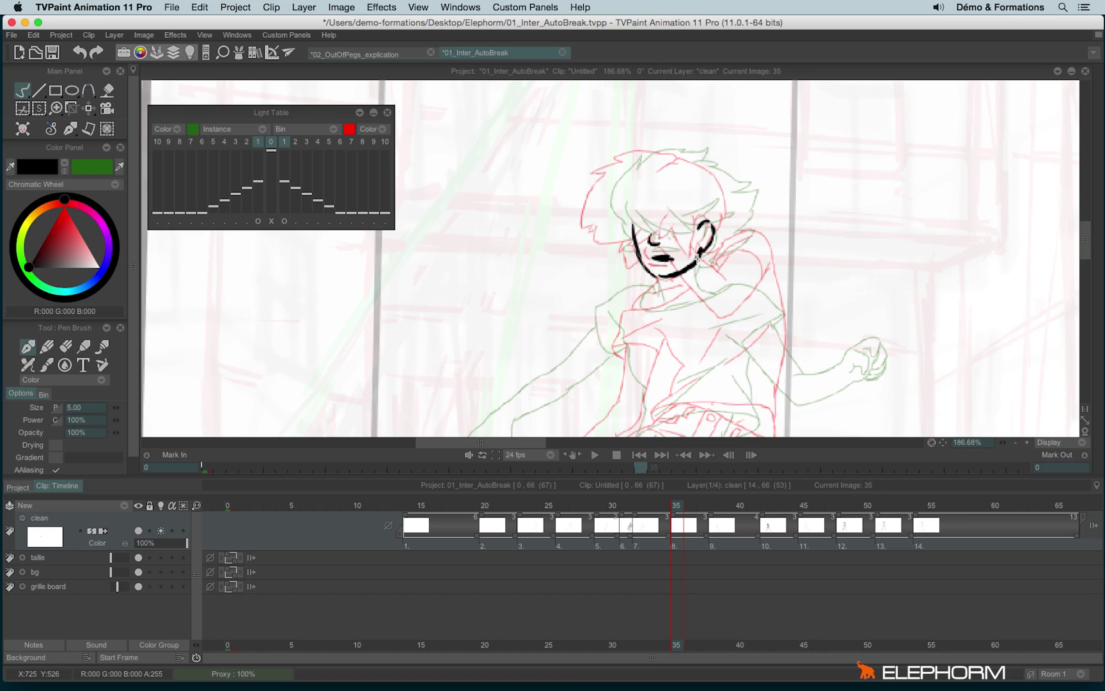
# - Hide the light table, flip between neighbouring images to check the new face, then show it again
pyautogui.click(162, 531)
pyautogui.press('Left')
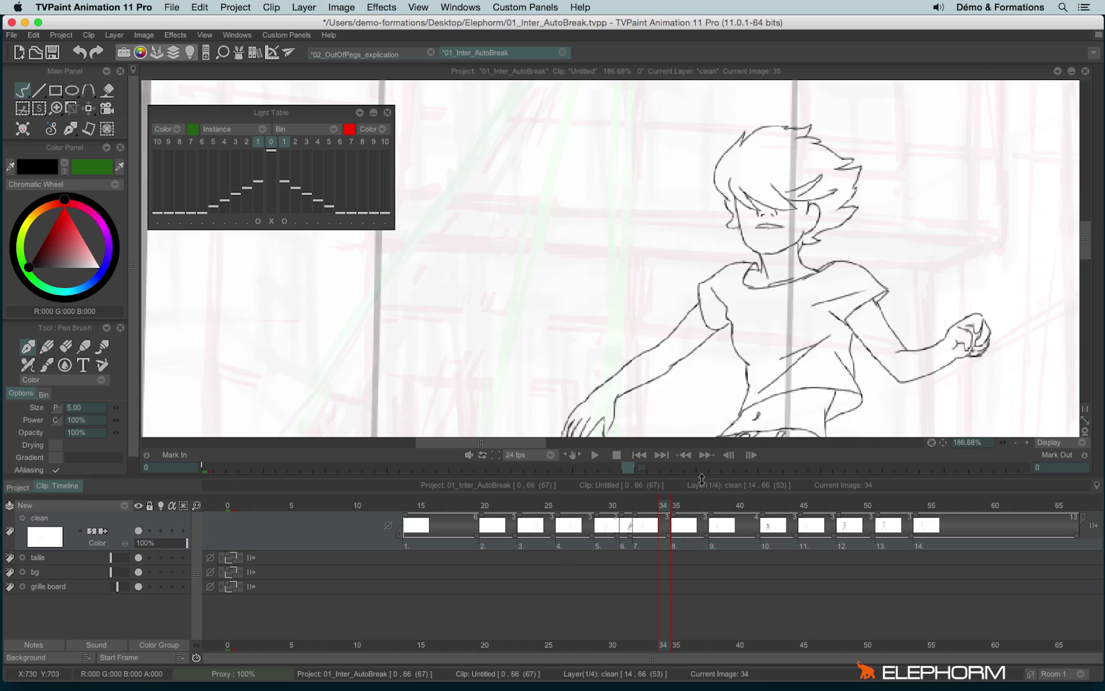
pyautogui.press('Right')
pyautogui.press('Right')
pyautogui.press('Right')
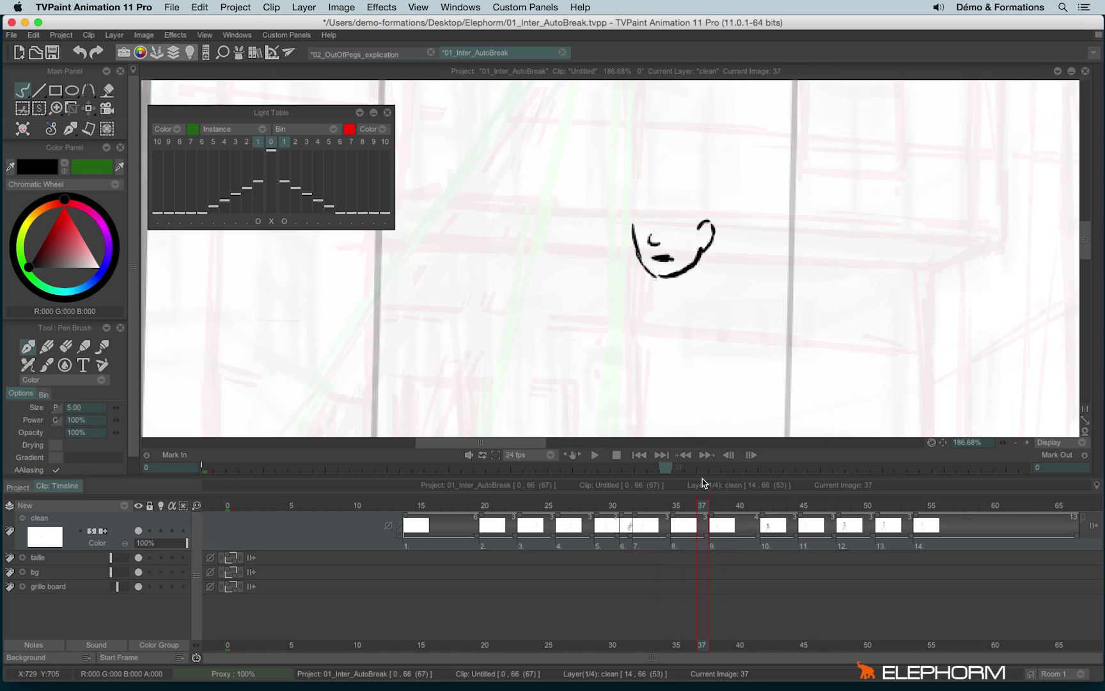
pyautogui.press('Right')
pyautogui.press('Left')
pyautogui.press('Left')
pyautogui.press('Right')
pyautogui.press('Left')
pyautogui.press('Left')
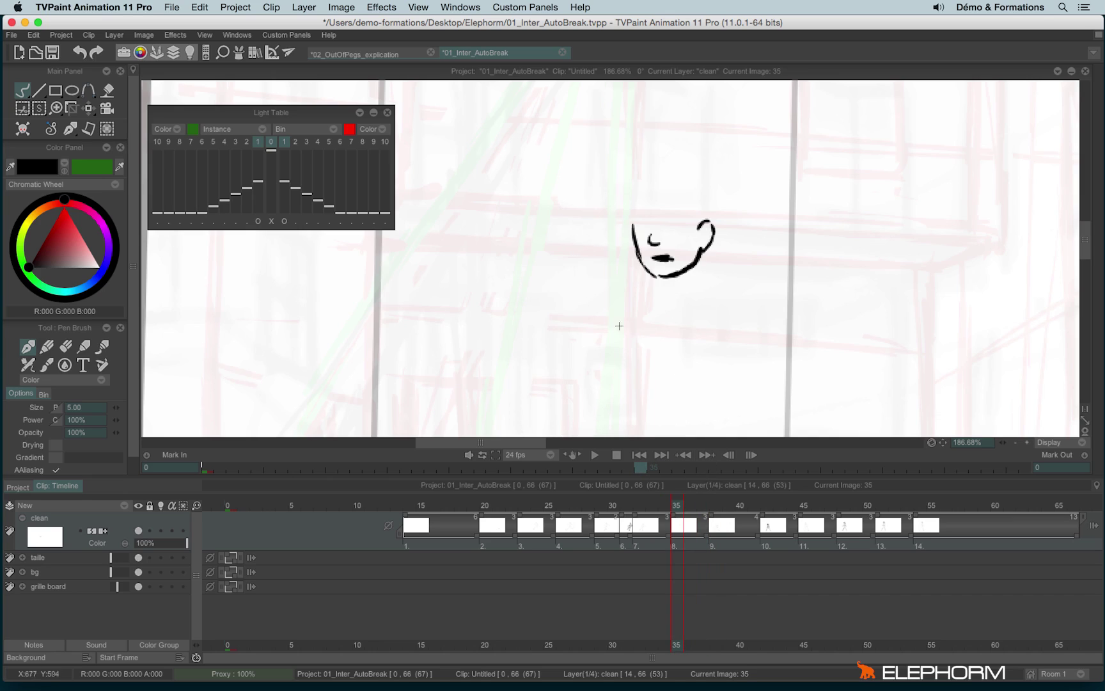
pyautogui.click(161, 530)
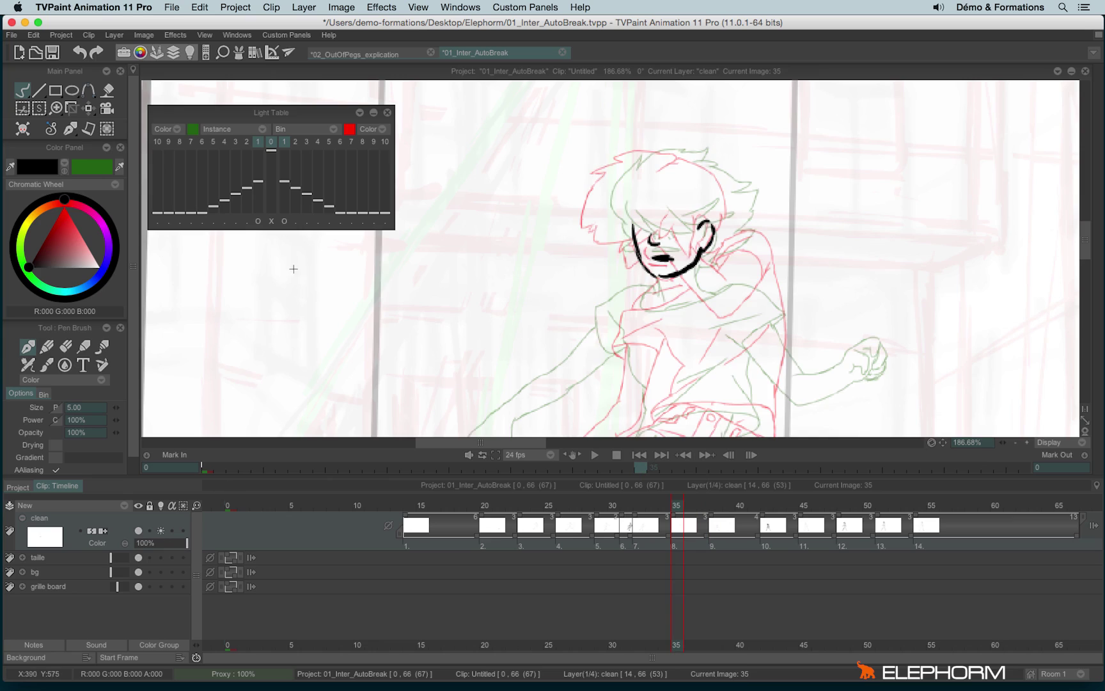
# - Switch off both Light Table O offsets so previous and next images return to original positions
pyautogui.click(259, 220)
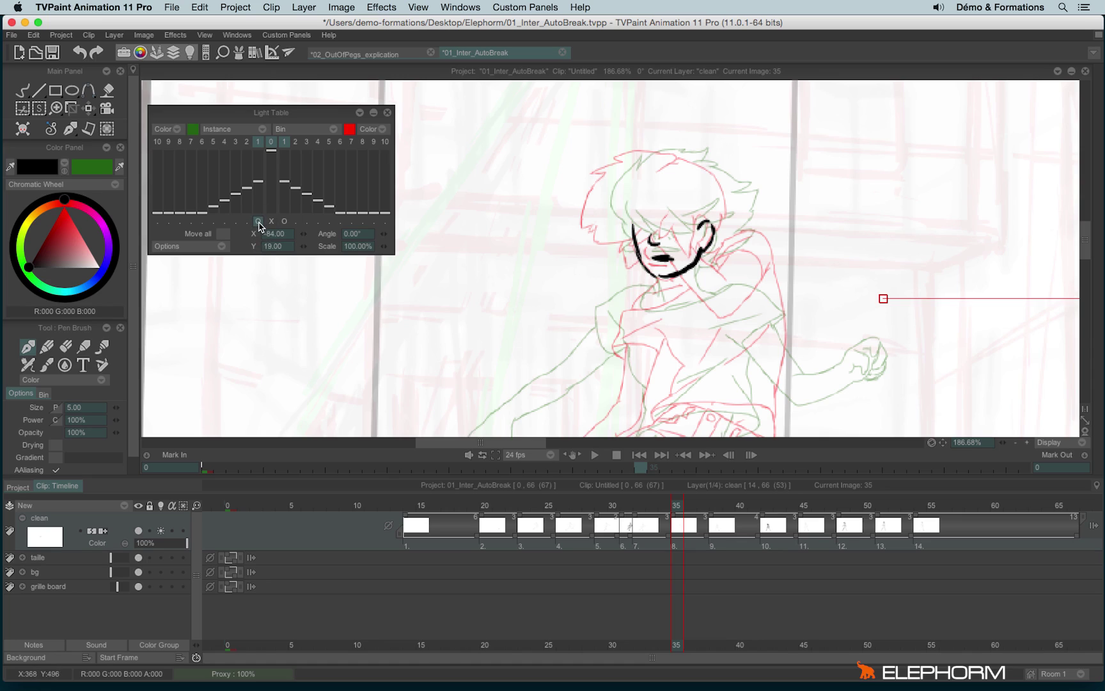
pyautogui.click(258, 222)
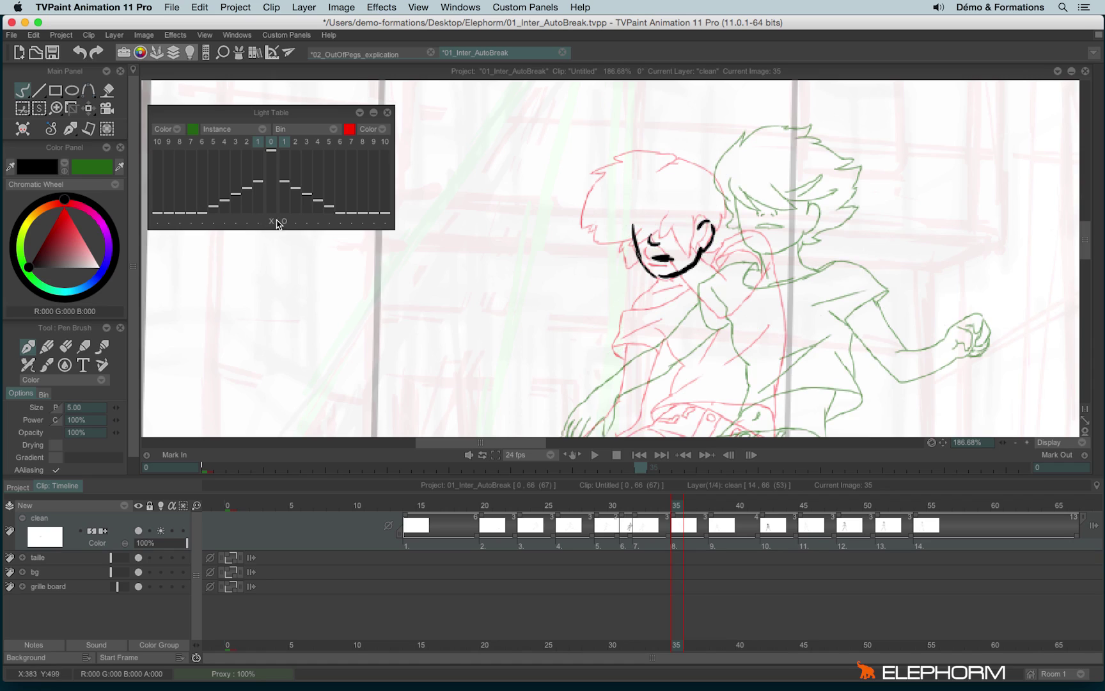
pyautogui.click(282, 221)
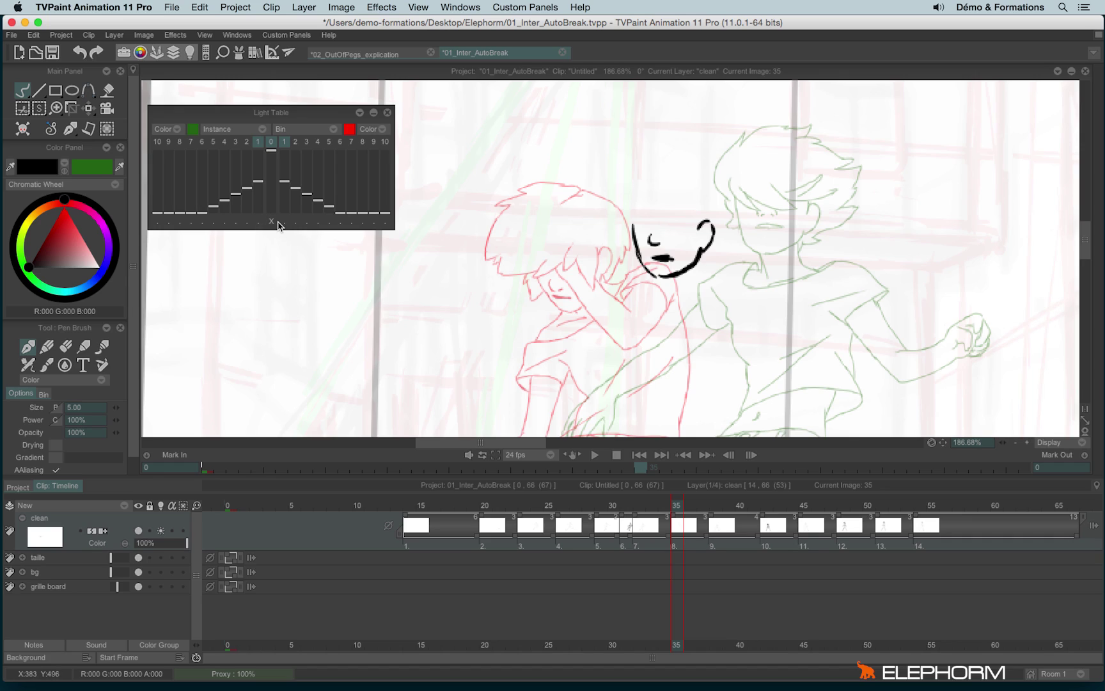
# - Show light-table images 2–7, ramp their opacities, and uncheck Link Sliders for individual control
pyautogui.click(191, 141)
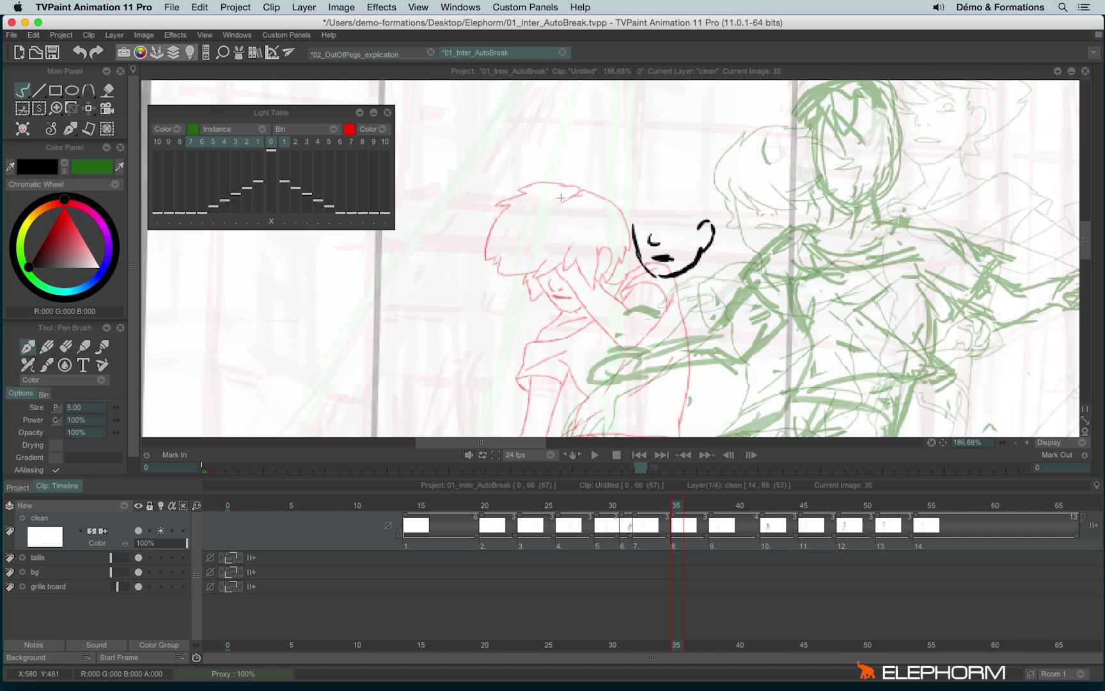
pyautogui.scroll(-4, 679, 173)
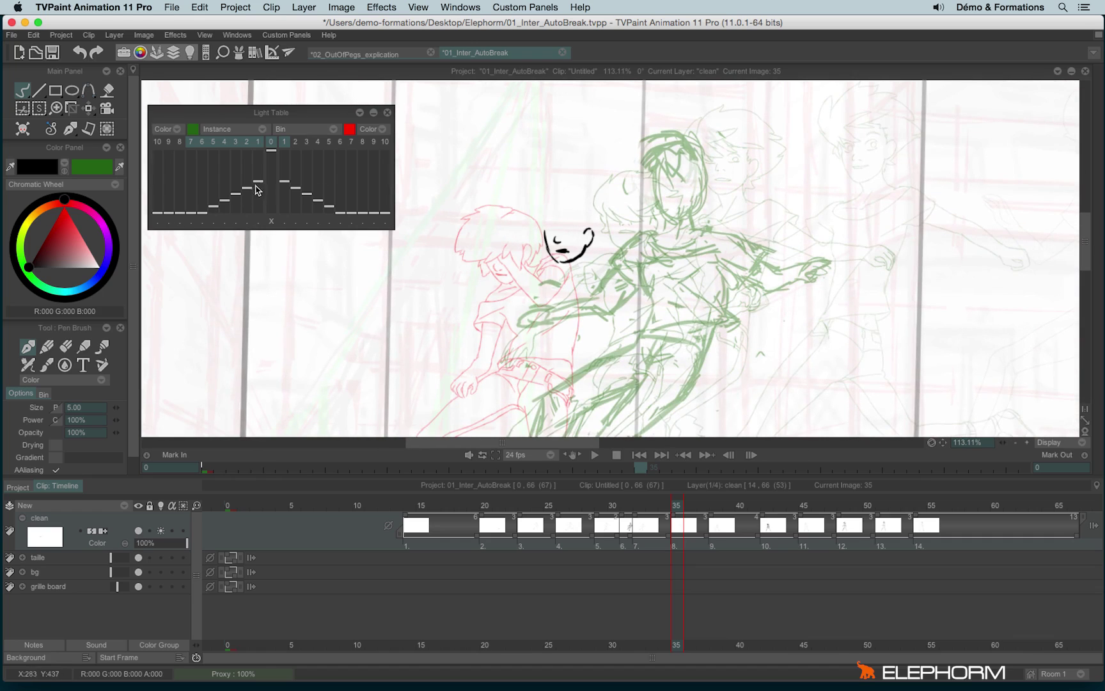
pyautogui.moveTo(258, 181)
pyautogui.mouseDown()
pyautogui.moveTo(259, 157)
pyautogui.moveTo(202, 201)
pyautogui.moveTo(202, 162)
pyautogui.moveTo(257, 156)
pyautogui.moveTo(254, 197)
pyautogui.moveTo(206, 207)
pyautogui.moveTo(216, 189)
pyautogui.moveTo(227, 211)
pyautogui.moveTo(225, 167)
pyautogui.moveTo(257, 199)
pyautogui.moveTo(253, 157)
pyautogui.moveTo(210, 195)
pyautogui.moveTo(210, 160)
pyautogui.moveTo(211, 204)
pyautogui.moveTo(209, 160)
pyautogui.moveTo(232, 168)
pyautogui.moveTo(210, 158)
pyautogui.moveTo(202, 206)
pyautogui.mouseUp()
pyautogui.click(264, 130)
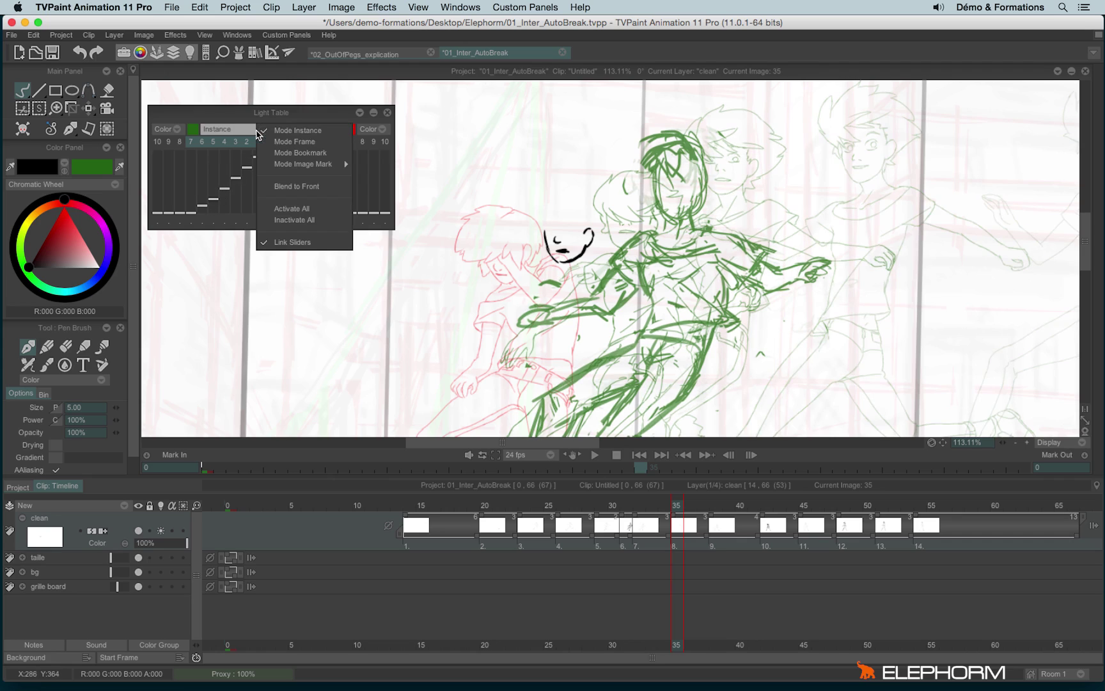
pyautogui.click(300, 242)
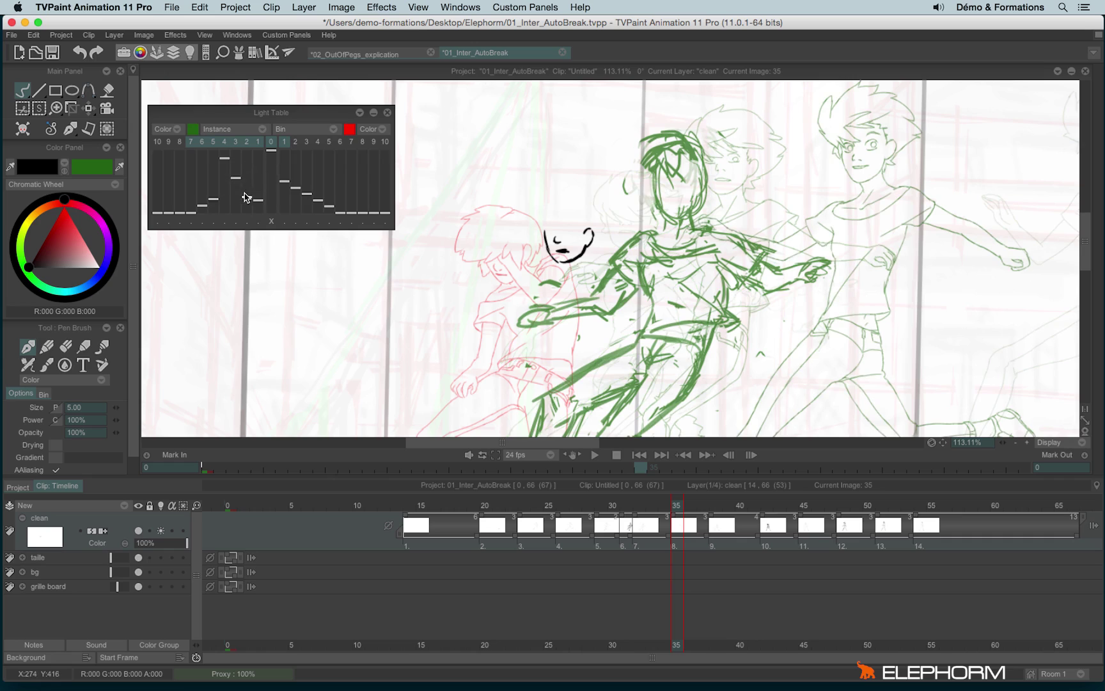